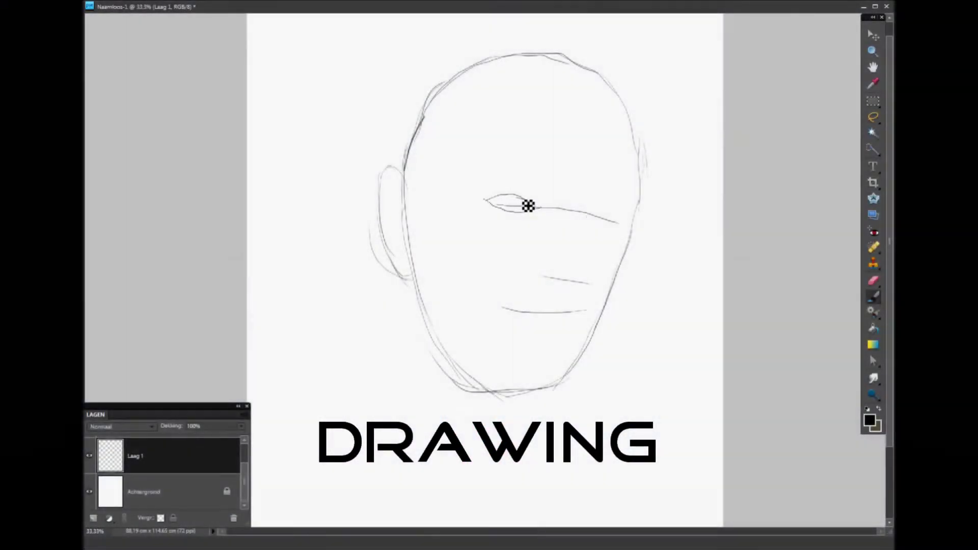
Sketch the nose outline stroke down the centre of the face
left_click_drag(591, 209, 586, 289)
Sketch the irises, cheek lines, nose lines and upper and lower lips
left_click_drag(502, 201, 516, 216)
left_click_drag(586, 217, 596, 221)
left_click_drag(486, 300, 593, 287)
left_click_drag(502, 306, 592, 310)
left_click_drag(482, 285, 542, 314)
left_click_drag(593, 280, 564, 313)
left_click_drag(487, 292, 494, 297)
left_click_drag(589, 207, 585, 268)
Add eye wrinkles, ear and neck lines, then erase the old jaw line and stray ear strokes
left_click_drag(477, 210, 510, 222)
left_click_drag(586, 225, 624, 239)
left_click_drag(388, 179, 408, 244)
left_click_drag(408, 278, 397, 331)
key("e")
left_click_drag(550, 382, 454, 320)
left_click_drag(476, 214, 510, 224)
left_click_drag(586, 229, 619, 240)
Sketch the shoulders, collar, chin and neck lines
key("b")
mouse_move(286, 331)
left_mouse_down()
mouse_move(402, 293)
mouse_move(474, 489)
left_mouse_up()
left_click_drag(255, 346, 392, 304)
left_click_drag(466, 434, 507, 436)
left_click_drag(586, 438, 553, 496)
left_click_drag(547, 469, 507, 525)
left_click_drag(573, 372, 663, 525)
Erase extra ear strokes and redraw a clean chin and jaw line
key("e")
left_click_drag(380, 173, 415, 235)
left_click_drag(416, 286, 561, 380)
key("e")
left_click_drag(446, 343, 516, 404)
key("b")
Redraw the cheek contour and skull outline, and add shoulder, collar, jacket and nose lines
mouse_move(561, 382)
left_mouse_down()
mouse_move(632, 257)
mouse_move(637, 152)
left_mouse_up()
left_click_drag(472, 111, 463, 189)
mouse_move(415, 224)
left_mouse_down()
mouse_move(457, 89)
mouse_move(579, 66)
mouse_move(607, 74)
left_mouse_up()
left_click_drag(352, 339, 275, 367)
left_click_drag(565, 433, 568, 456)
left_click_drag(627, 449, 601, 476)
left_click_drag(400, 428, 344, 452)
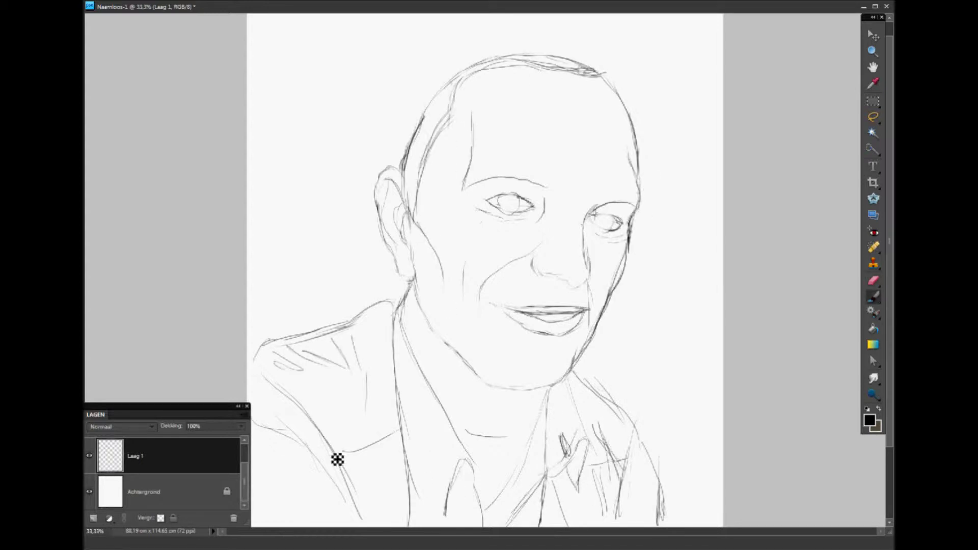
mouse_move(566, 277)
left_mouse_down()
mouse_move(588, 224)
mouse_move(563, 275)
left_mouse_up()
Replace the old nose and cheek lines, and add eyebrows, a new jaw stroke and pupils
key("e")
key("b")
left_click_drag(464, 181, 548, 185)
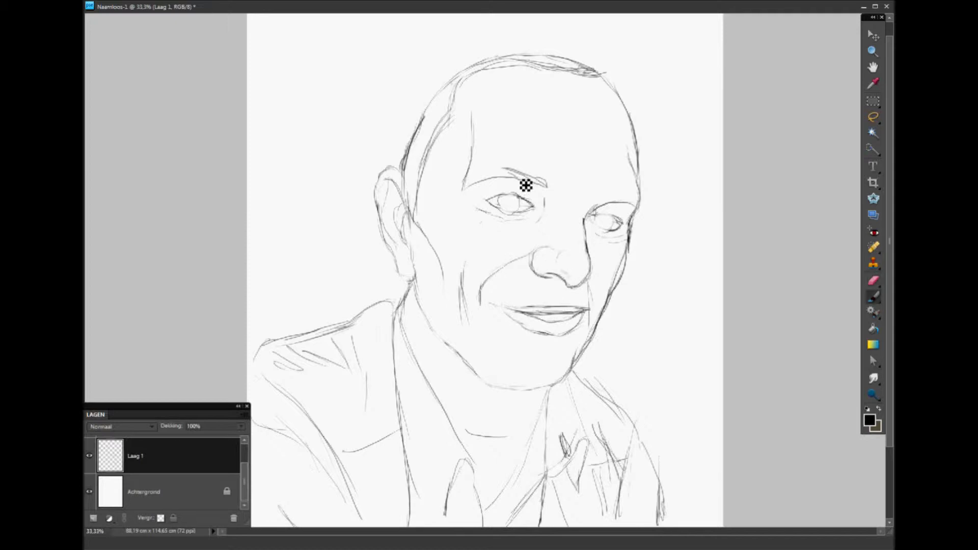
left_click_drag(591, 209, 640, 203)
left_click_drag(580, 364, 631, 239)
key("e")
left_click_drag(634, 199, 619, 245)
key("b")
left_click_drag(508, 199, 509, 206)
Add a right cheek stroke and new jaw and neck strokes, refining the lower jaw
left_click_drag(603, 218, 621, 283)
left_click_drag(535, 395, 471, 440)
left_click_drag(485, 405, 452, 356)
left_click_drag(418, 316, 502, 387)
key("e")
left_click_drag(428, 326, 465, 363)
Erase duplicate head and cheek lines, redraw the jaw and neck darker, and zoom out
mouse_move(426, 171)
left_mouse_down()
mouse_move(459, 81)
mouse_move(642, 153)
left_mouse_up()
left_click_drag(622, 247, 607, 311)
key("b")
left_click_drag(540, 390, 494, 433)
left_click_drag(438, 347, 490, 390)
key("ctrl+minus")
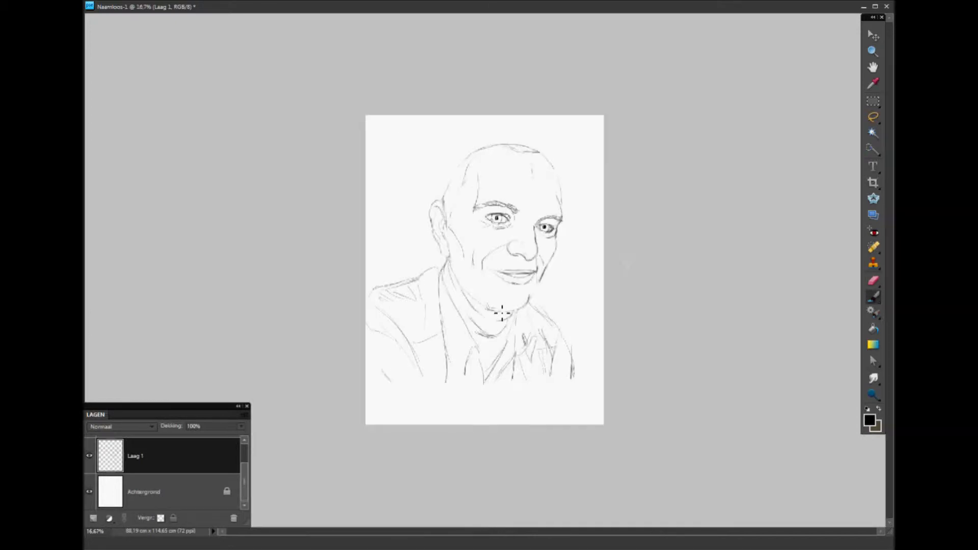
Add a new layer above the sketch and choose a soft shading brush
key("e")
key("b")
left_click(179, 498)
right_click(476, 176)
left_click(544, 376)
Paint grey strokes over the nose, eyes, mouth, hairline, head top, neck, shoulder and collar
mouse_move(513, 214)
left_mouse_down()
mouse_move(525, 260)
mouse_move(469, 281)
mouse_move(544, 238)
left_mouse_up()
left_click_drag(492, 265, 557, 212)
left_click_drag(484, 214, 502, 355)
left_click_drag(449, 204, 544, 158)
mouse_move(443, 326)
left_mouse_down()
mouse_move(434, 378)
mouse_move(404, 408)
left_mouse_up()
left_click_drag(367, 308, 395, 342)
left_click_drag(490, 351, 476, 404)
Shade the shirt, shoulder, jaw, lips and eyes, then fill the figure with grey
left_click_drag(517, 339, 485, 426)
left_click_drag(510, 313, 539, 352)
left_click_drag(397, 305, 431, 290)
left_click_drag(418, 354, 411, 391)
left_click_drag(454, 252, 502, 314)
left_click_drag(496, 276, 534, 270)
mouse_move(479, 217)
left_mouse_down()
mouse_move(555, 230)
mouse_move(520, 219)
left_mouse_up()
mouse_move(467, 258)
left_mouse_down()
mouse_move(496, 146)
mouse_move(400, 328)
mouse_move(448, 306)
mouse_move(459, 274)
mouse_move(476, 389)
mouse_move(485, 284)
mouse_move(507, 286)
mouse_move(490, 192)
mouse_move(477, 300)
mouse_move(524, 255)
mouse_move(474, 308)
mouse_move(417, 296)
mouse_move(387, 387)
mouse_move(436, 330)
mouse_move(393, 387)
mouse_move(540, 347)
mouse_move(560, 408)
left_mouse_up()
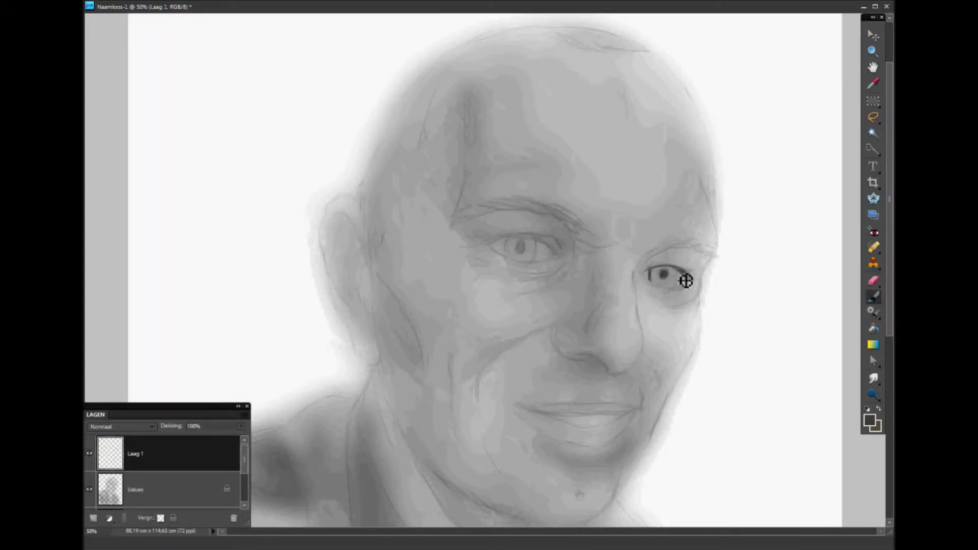
Outline both eyes with dark lids and lashes
mouse_move(685, 280)
left_mouse_down()
mouse_move(668, 299)
mouse_move(690, 277)
left_mouse_up()
left_click_drag(487, 245, 564, 264)
key("e")
key("b")
left_click_drag(498, 251, 579, 252)
key("e")
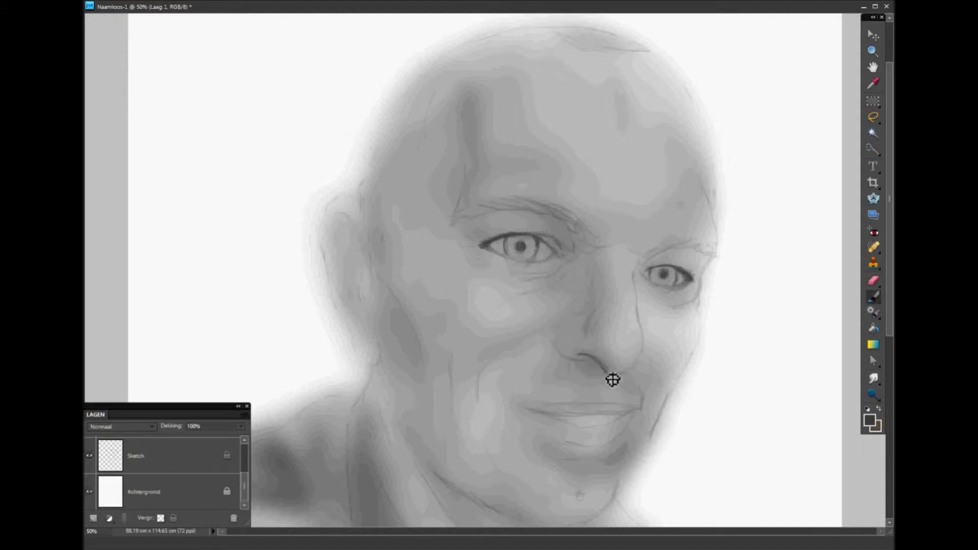
Draw the nose outline, teeth and lip lines, and darken the upper eyelid corner
left_click_drag(586, 318, 583, 360)
left_click_drag(637, 273, 643, 316)
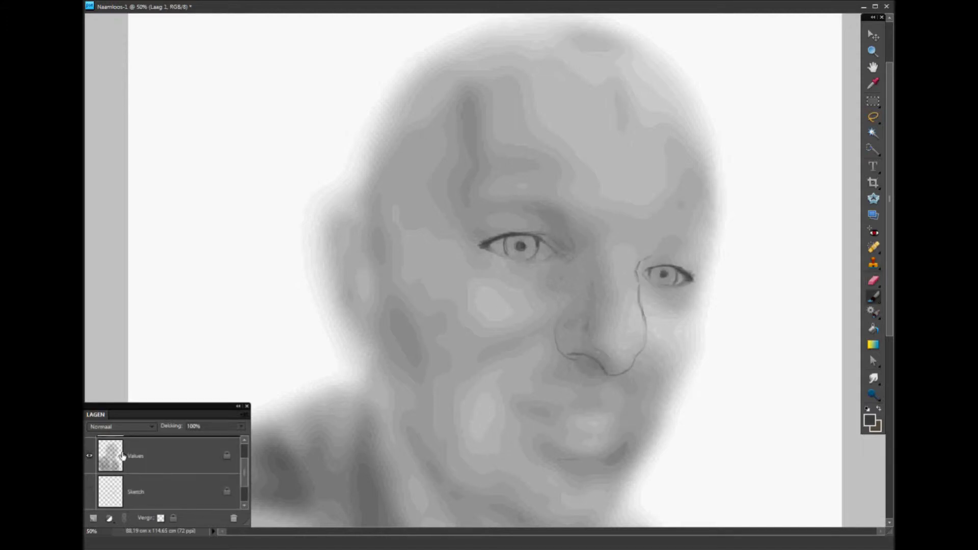
mouse_move(603, 408)
left_mouse_down()
mouse_move(570, 417)
mouse_move(579, 444)
left_mouse_up()
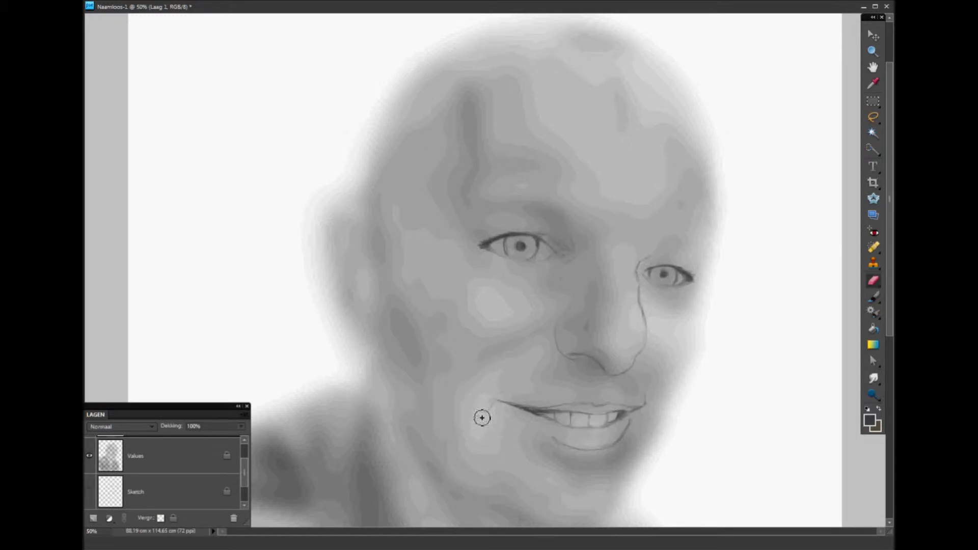
key("b")
left_click_drag(489, 249, 480, 245)
key("e")
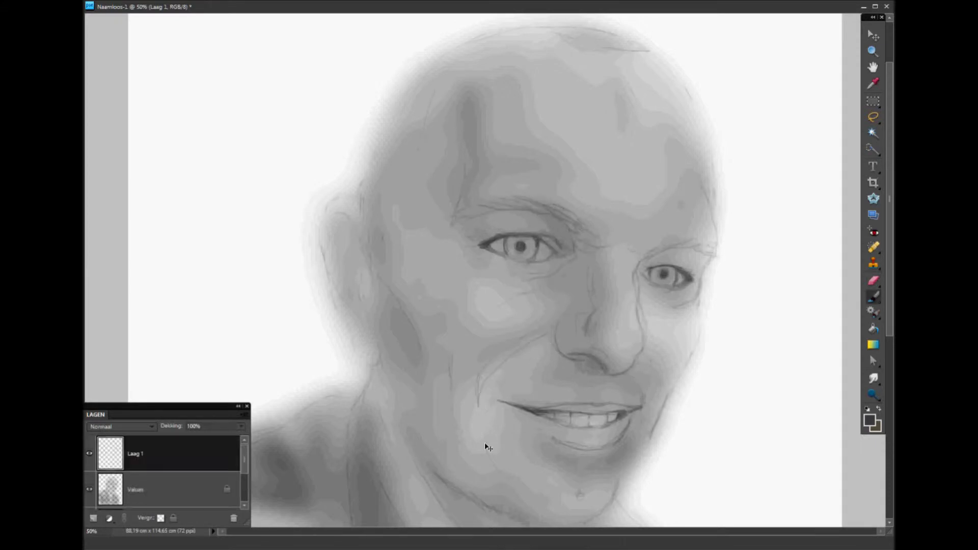
Add a cheek curve, the right eye's lower lid and crease, and extend both eyebrows
left_click_drag(654, 356, 662, 385)
mouse_move(657, 301)
left_mouse_down()
mouse_move(698, 310)
mouse_move(716, 270)
left_mouse_up()
mouse_move(647, 257)
left_mouse_down()
mouse_move(710, 267)
mouse_move(684, 253)
left_mouse_up()
left_click_drag(564, 212, 580, 237)
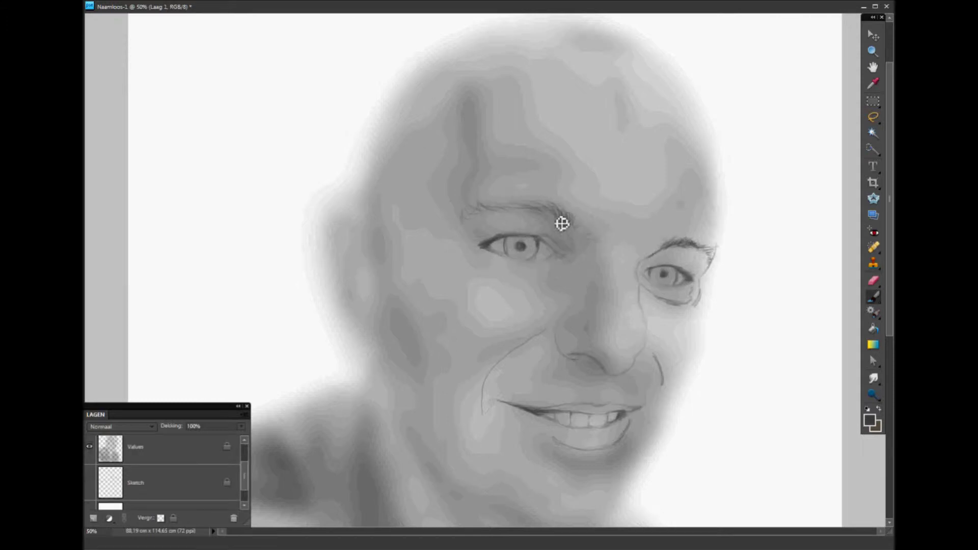
left_click_drag(644, 256, 685, 238)
key("e")
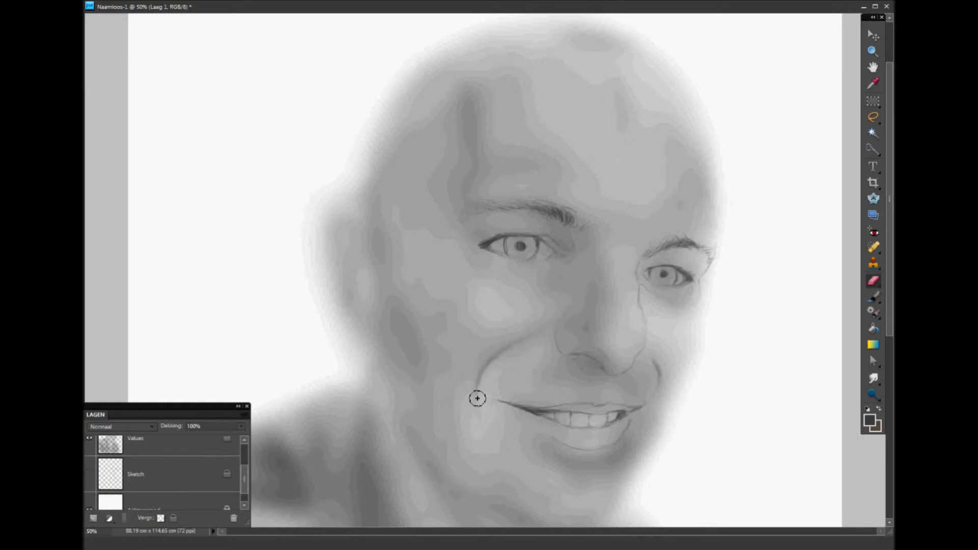
Darken the mouth line and corners, lower lip, mouth interior, chin and upper lip
key("b")
mouse_move(531, 403)
left_mouse_down()
mouse_move(635, 410)
mouse_move(502, 405)
mouse_move(634, 413)
mouse_move(553, 454)
mouse_move(627, 413)
left_mouse_up()
left_click_drag(566, 423, 642, 392)
mouse_move(553, 439)
left_mouse_down()
mouse_move(612, 469)
mouse_move(525, 415)
mouse_move(510, 461)
left_mouse_up()
mouse_move(586, 367)
left_mouse_down()
mouse_move(552, 345)
mouse_move(586, 313)
mouse_move(618, 375)
mouse_move(517, 394)
left_mouse_up()
left_click_drag(504, 402, 599, 365)
Lighten the overly dark upper lip, chin shadow and lower lip shading
key("e")
mouse_move(576, 402)
left_mouse_down()
mouse_move(645, 377)
mouse_move(597, 365)
left_mouse_up()
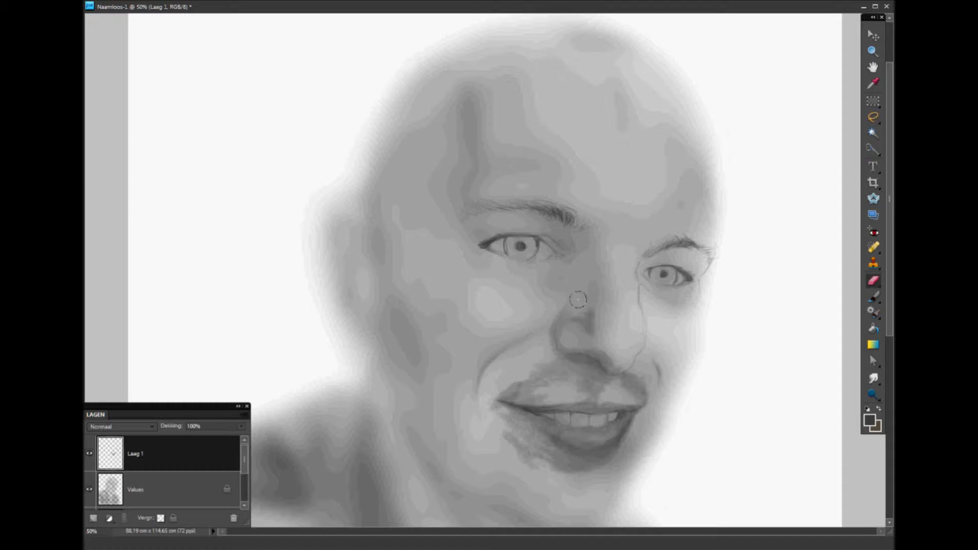
left_click_drag(492, 388, 605, 401)
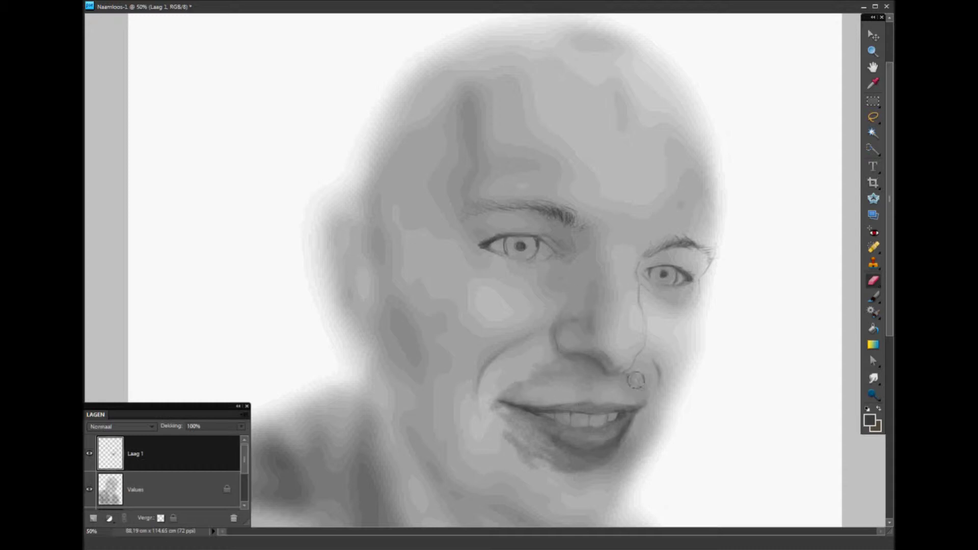
mouse_move(516, 374)
left_mouse_down()
mouse_move(510, 408)
mouse_move(566, 467)
left_mouse_up()
mouse_move(540, 433)
left_mouse_down()
mouse_move(622, 429)
mouse_move(552, 437)
mouse_move(562, 473)
left_mouse_up()
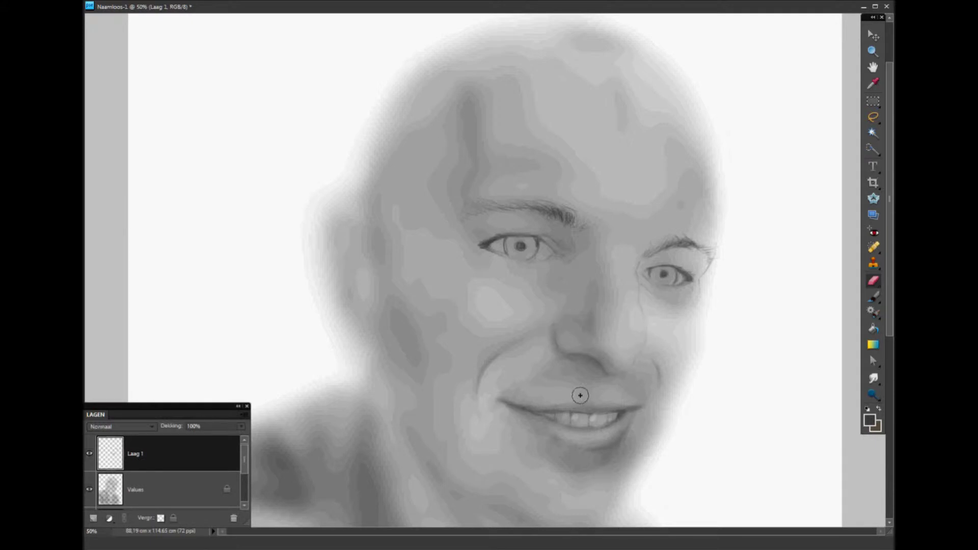
Shade along the nose side and between the brows, softening the dark nose stroke
key("b")
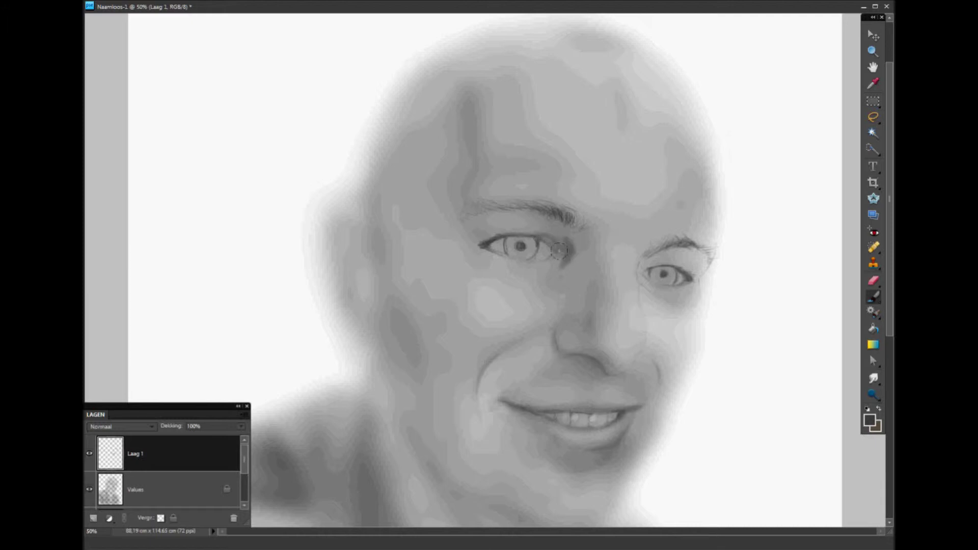
left_click_drag(594, 237, 591, 326)
mouse_move(540, 209)
left_mouse_down()
mouse_move(586, 254)
mouse_move(596, 286)
mouse_move(591, 326)
left_mouse_up()
key("e")
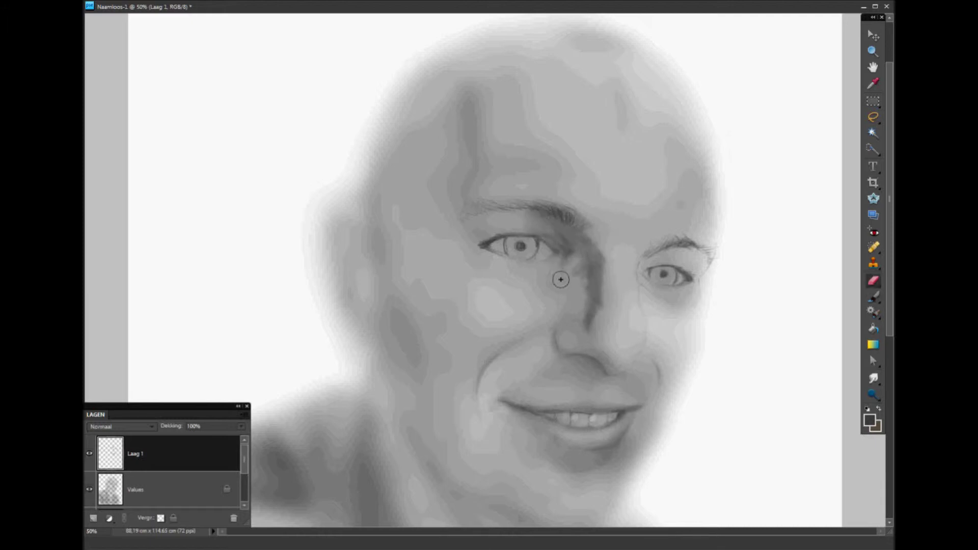
left_click_drag(596, 328, 580, 291)
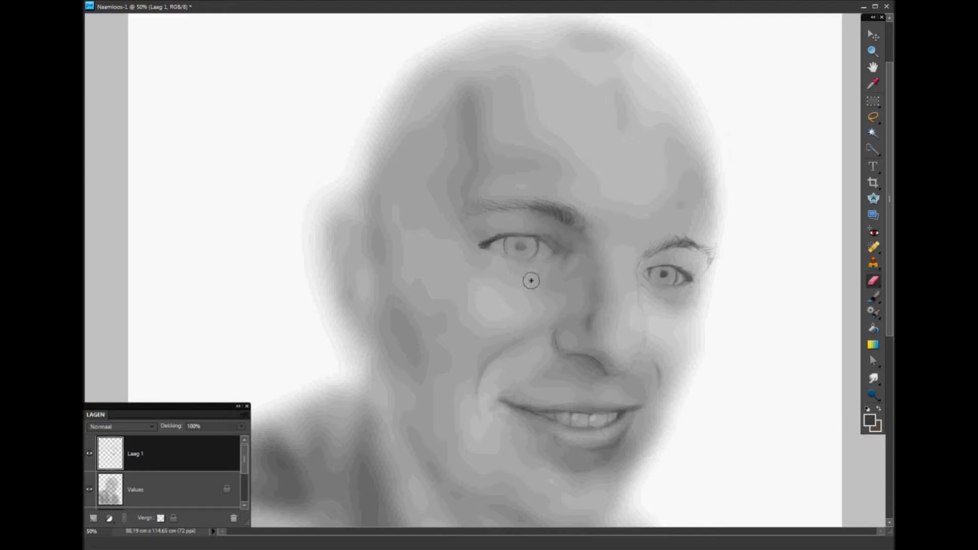
Lighten the right eyebrow tail and darken the brow and lower eyelid
left_click_drag(701, 240, 703, 258)
key("b")
mouse_move(642, 258)
left_mouse_down()
mouse_move(686, 237)
mouse_move(714, 250)
mouse_move(681, 292)
left_mouse_up()
key("e")
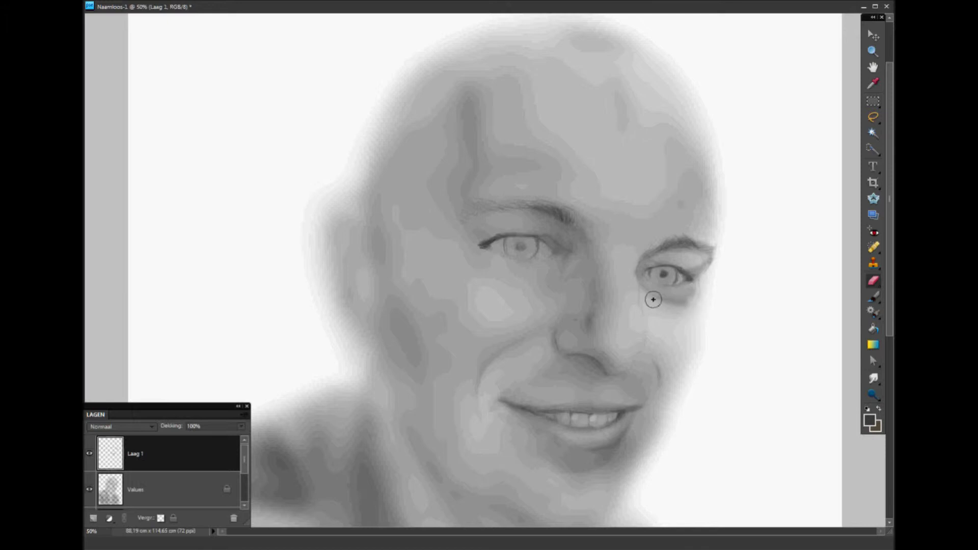
Shade both cheeks under the eyes and darken the right eyebrow
key("b")
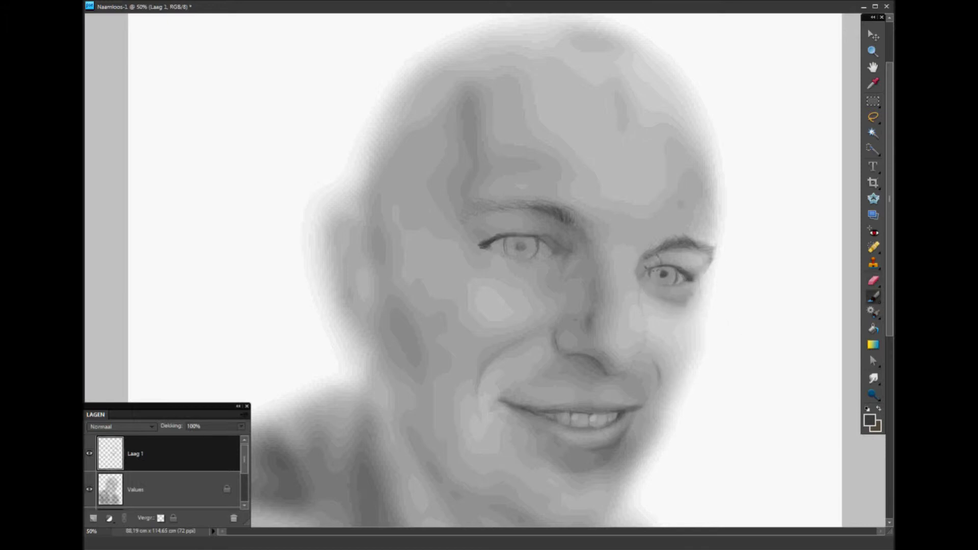
left_click_drag(638, 285, 689, 363)
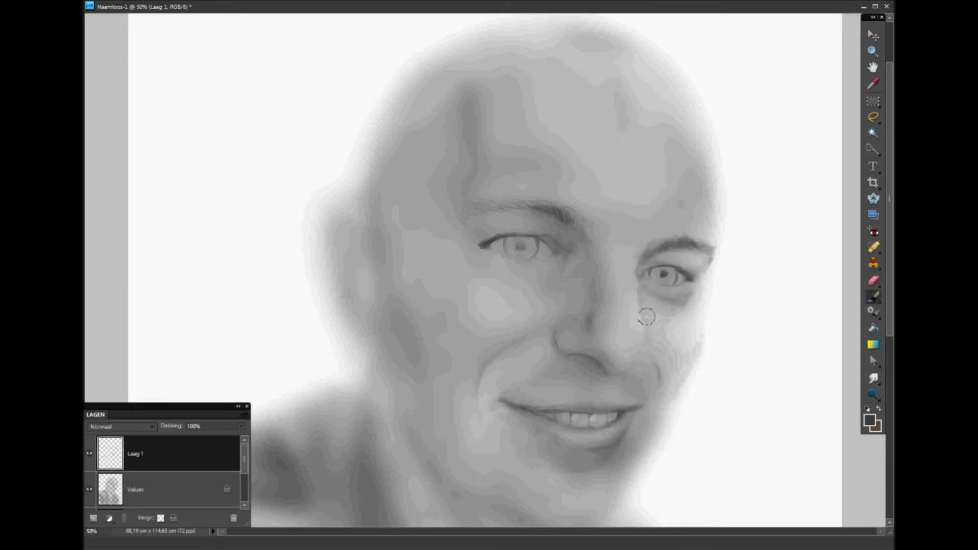
left_click_drag(648, 312, 645, 349)
left_click_drag(706, 251, 662, 247)
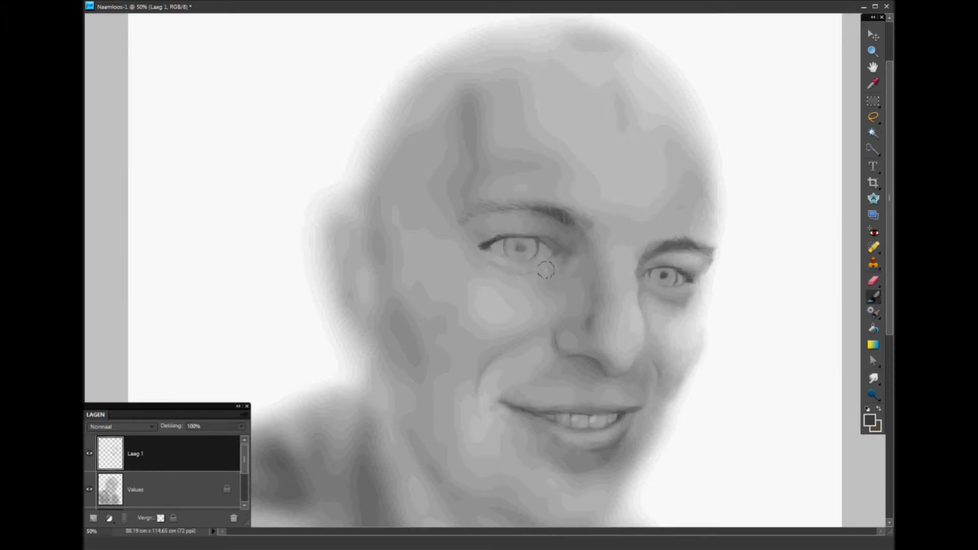
left_click_drag(568, 280, 514, 292)
Darken both irises and the left eye's corner
key("e")
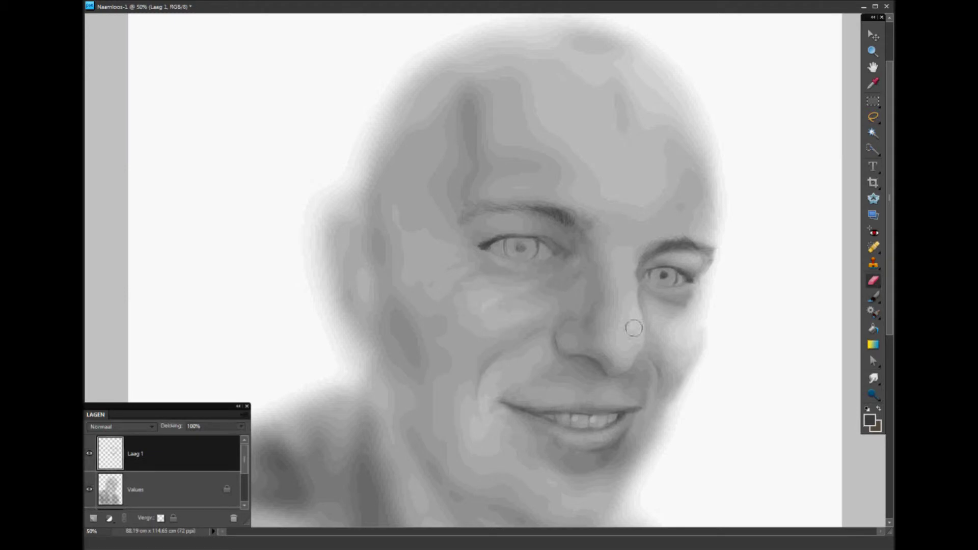
key("b")
key("e")
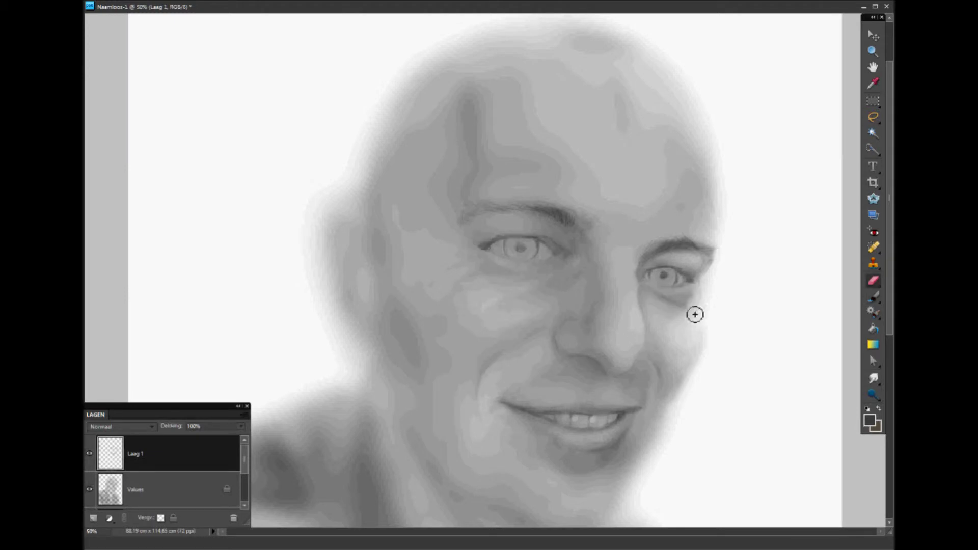
key("b")
left_click(663, 278)
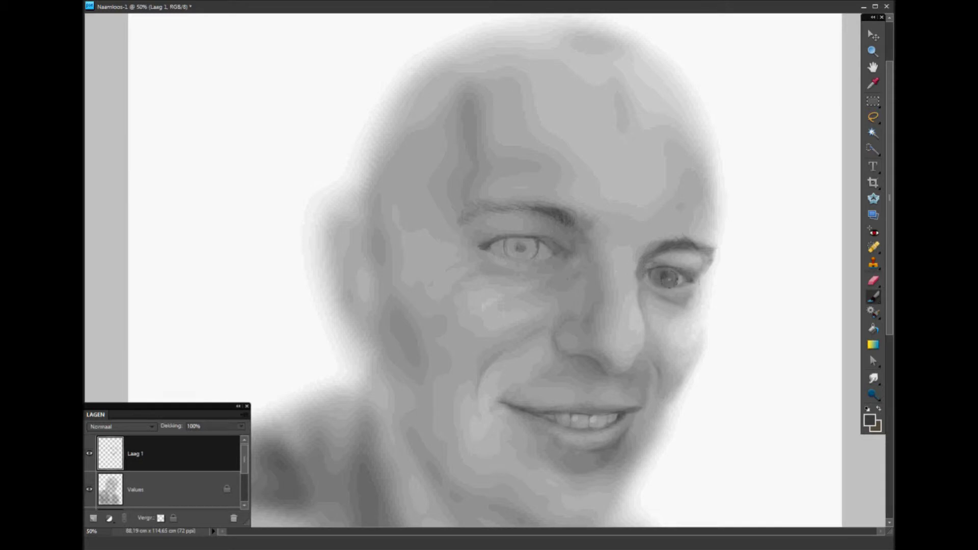
left_click(525, 250)
mouse_move(516, 247)
left_mouse_down()
mouse_move(548, 251)
mouse_move(494, 247)
left_mouse_up()
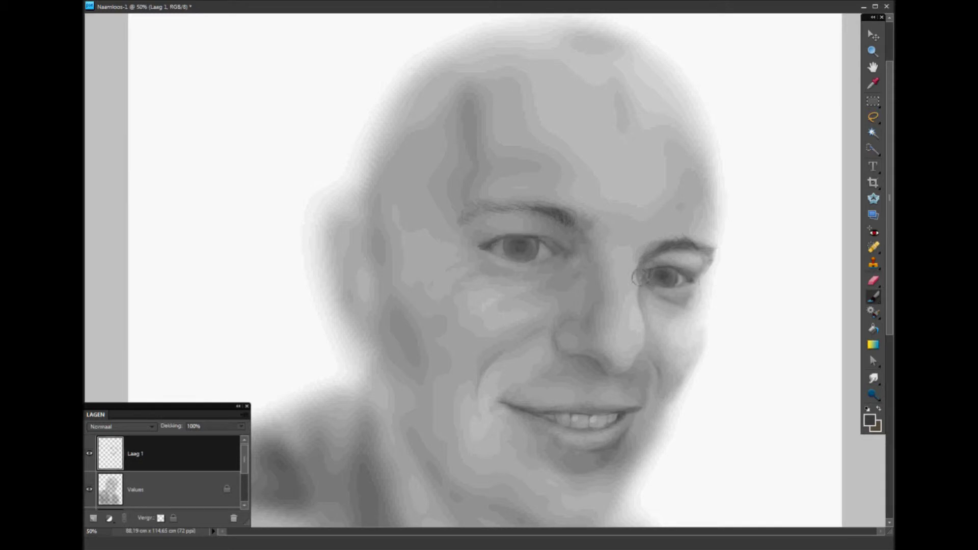
Darken the right side of the nose and the area above the upper lip
key("e")
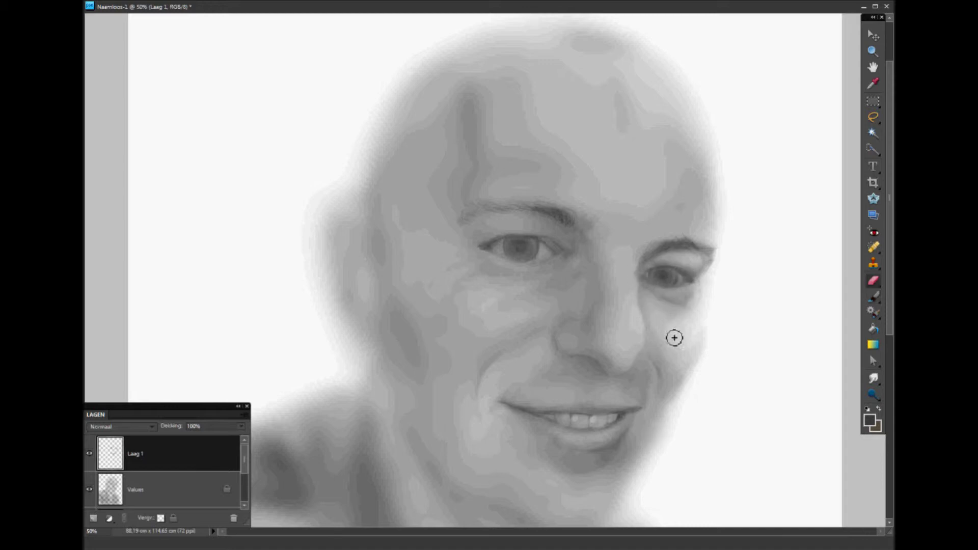
key("b")
mouse_move(620, 336)
left_mouse_down()
mouse_move(614, 299)
mouse_move(612, 362)
left_mouse_up()
key("e")
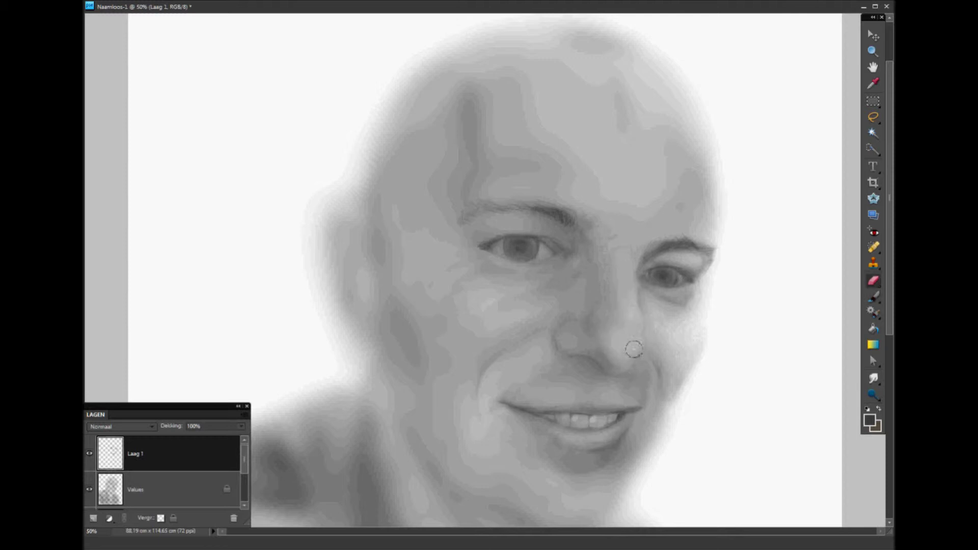
key("b")
left_click_drag(557, 380, 535, 364)
Deepen the nose's right side and the cheek beside it, softening strokes with the eraser
key("e")
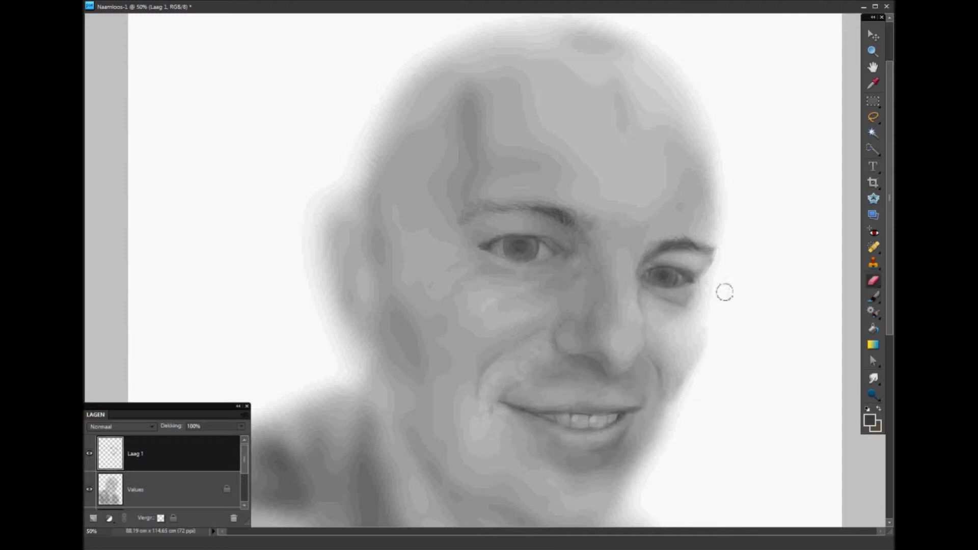
key("b")
key("e")
key("b")
mouse_move(586, 265)
left_mouse_down()
mouse_move(626, 352)
mouse_move(602, 291)
mouse_move(629, 343)
left_mouse_up()
key("e")
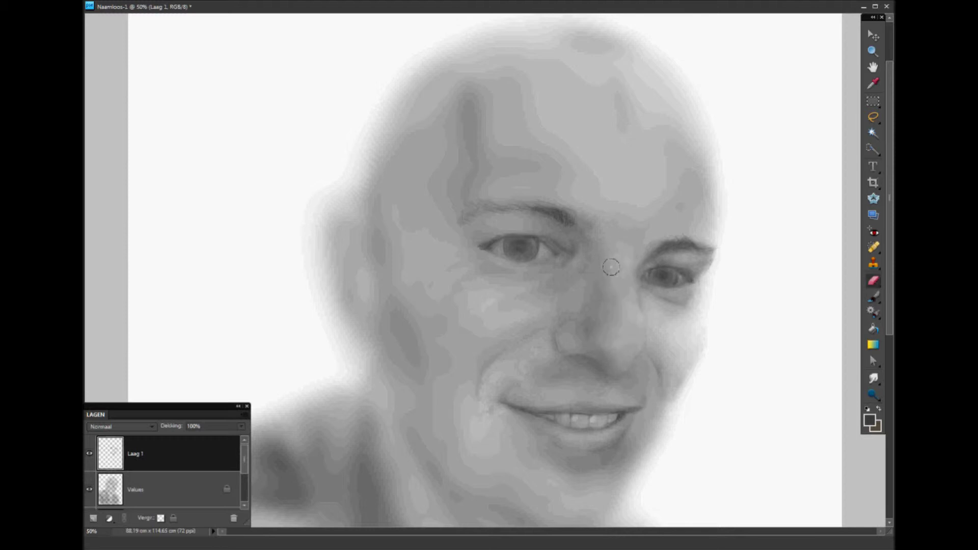
key("b")
left_click_drag(678, 377, 656, 324)
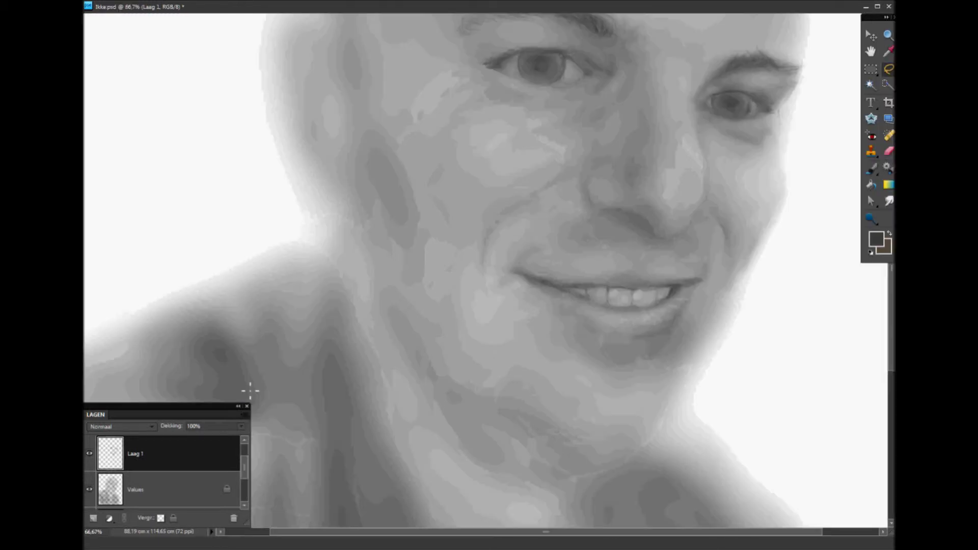
Darken the eyes, nose, mouth and chin shading, and lighten beside the right eye
key("b")
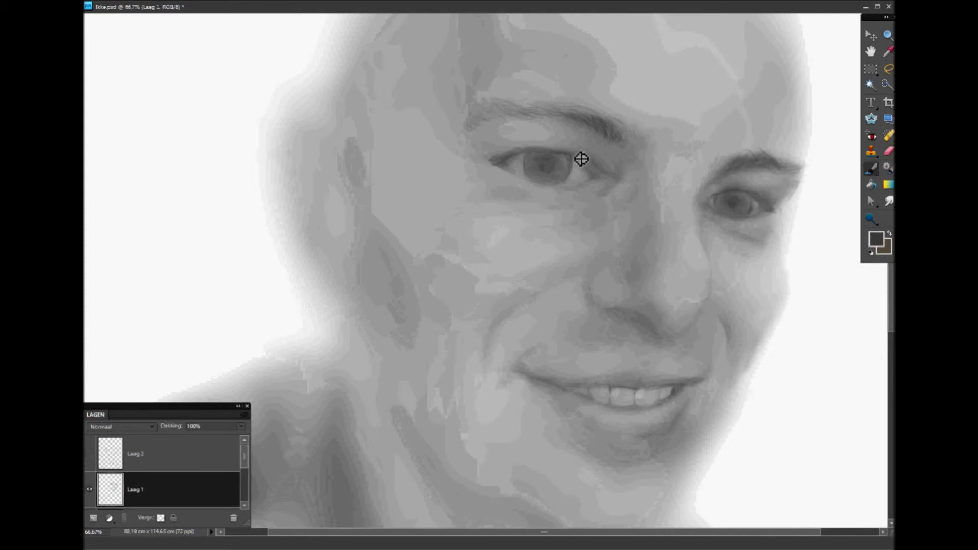
left_click_drag(581, 160, 571, 210)
left_click_drag(589, 275, 648, 322)
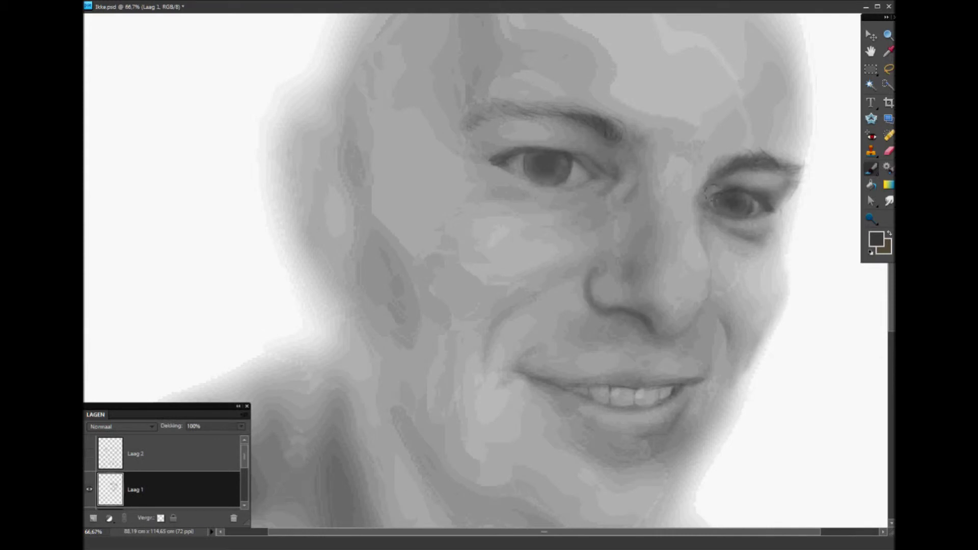
left_click_drag(591, 423, 650, 456)
key("e")
left_click_drag(719, 153, 772, 183)
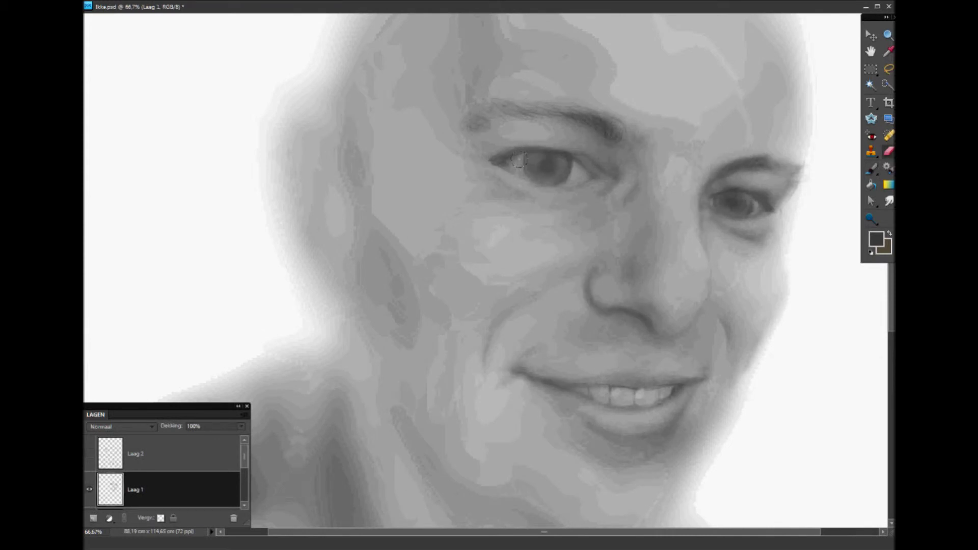
Paint white catchlights in both eyes, then return to dark grey
key("b")
key("x")
left_click(734, 200)
left_click(554, 163)
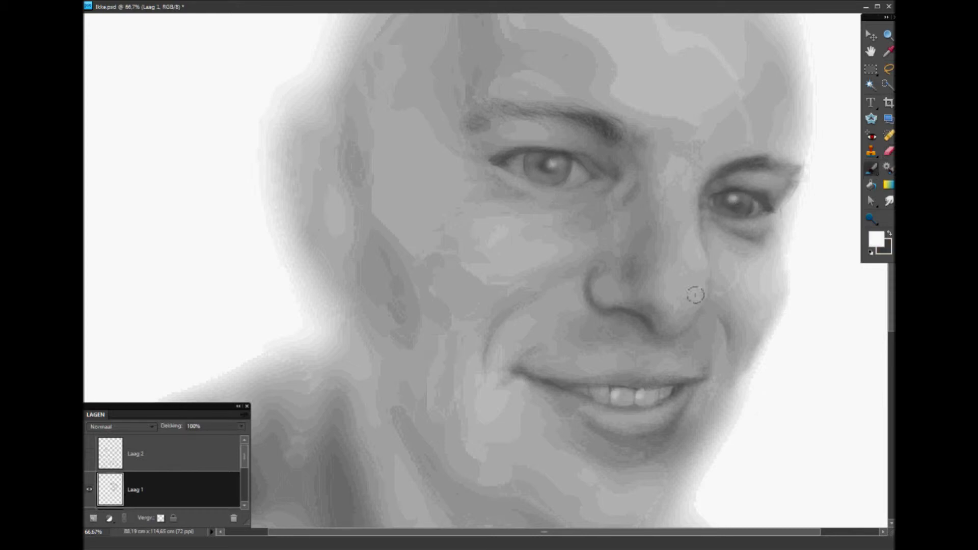
key("x")
Erase the grey haze along the face edges on the Values layer
key("e")
key("e")
key("alt+[")
mouse_move(791, 273)
left_mouse_down()
mouse_move(720, 435)
mouse_move(303, 264)
mouse_move(256, 359)
left_mouse_up()
left_click_drag(236, 120, 279, 301)
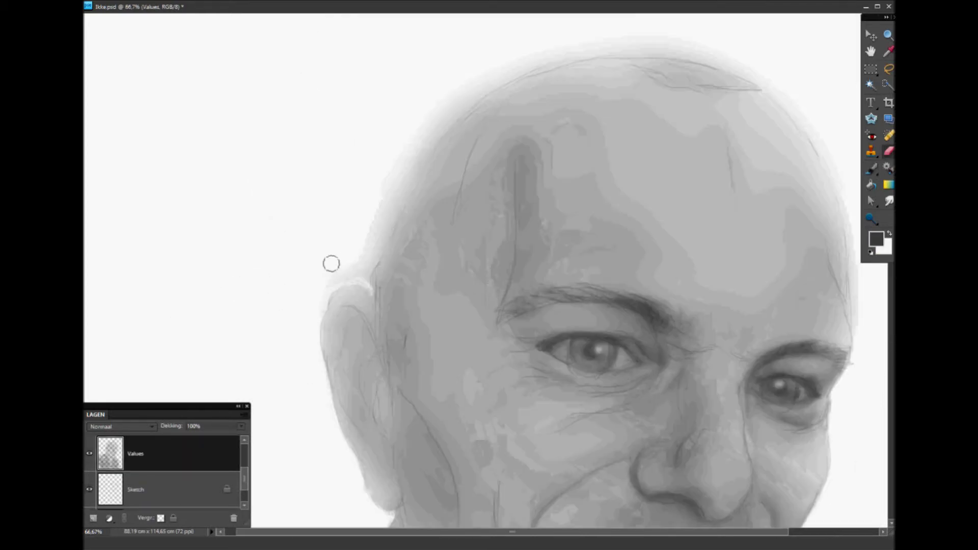
left_click_drag(800, 112, 683, 176)
scroll(729, 400, "down", 10)
scroll(753, 253, "up", 4)
Add two new empty layers above the Values layer
key("ctrl+alt+shift+n")
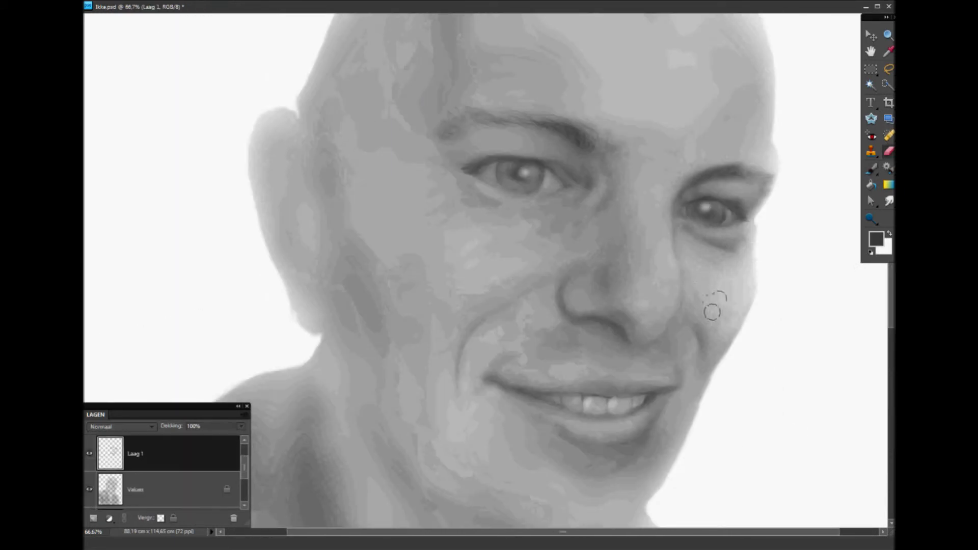
key("ctrl+minus")
key("ctrl+minus")
key("ctrl+alt+shift+n")
key("l")
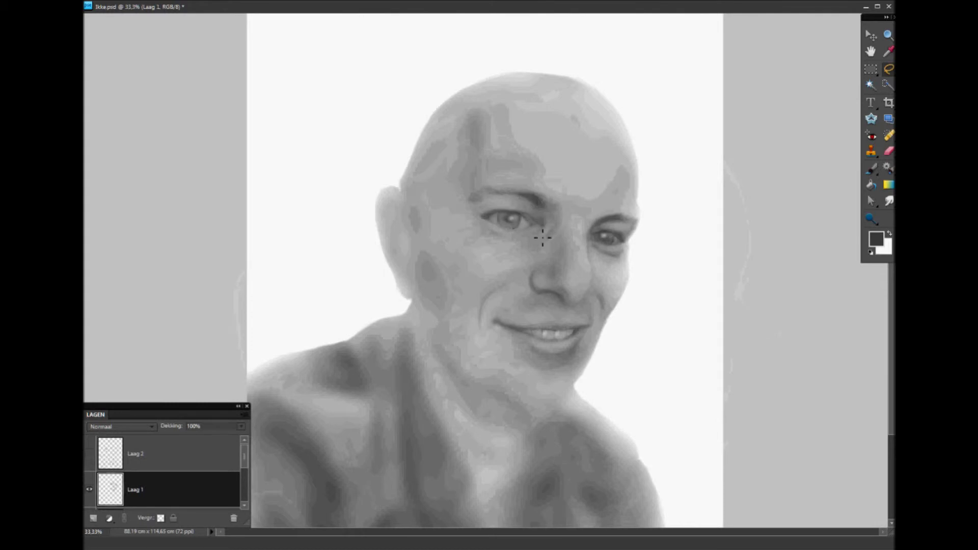
key("ctrl+plus")
key("b")
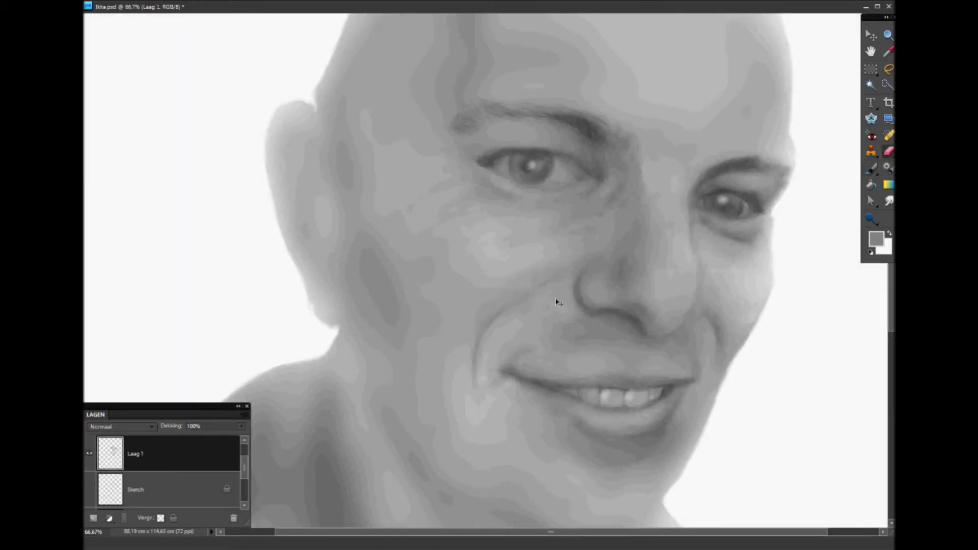
Hide the sketch lines layer
scroll(798, 156, "up", 2)
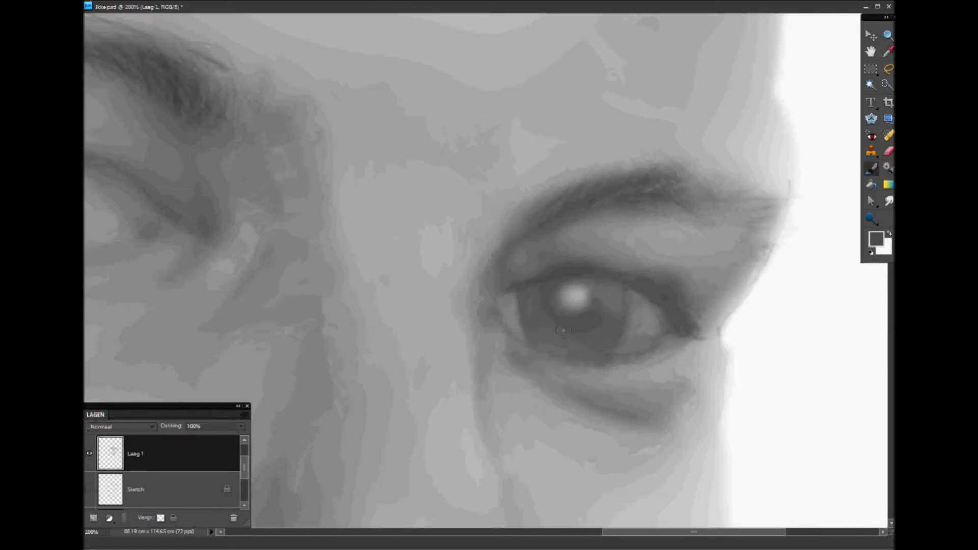
scroll(491, 383, "left", 5)
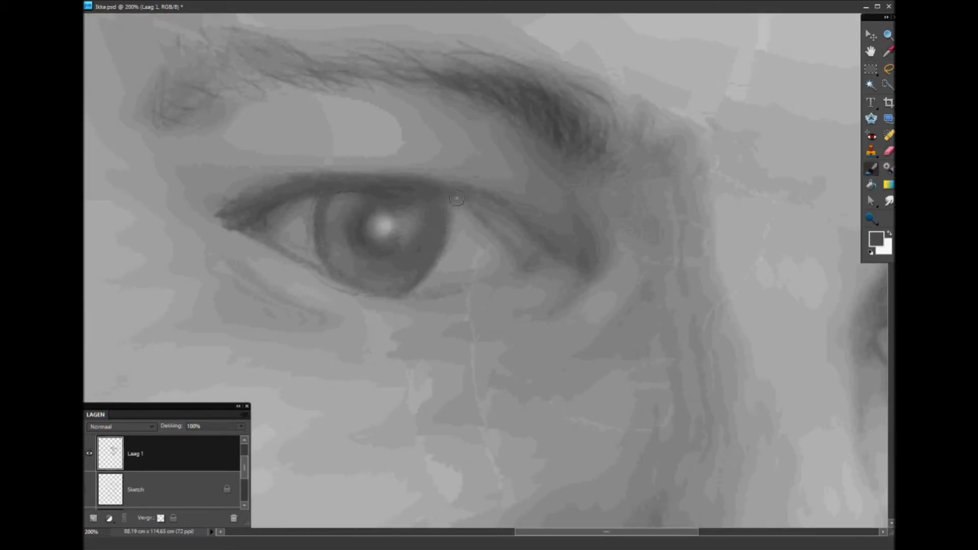
scroll(559, 232, "down", 5)
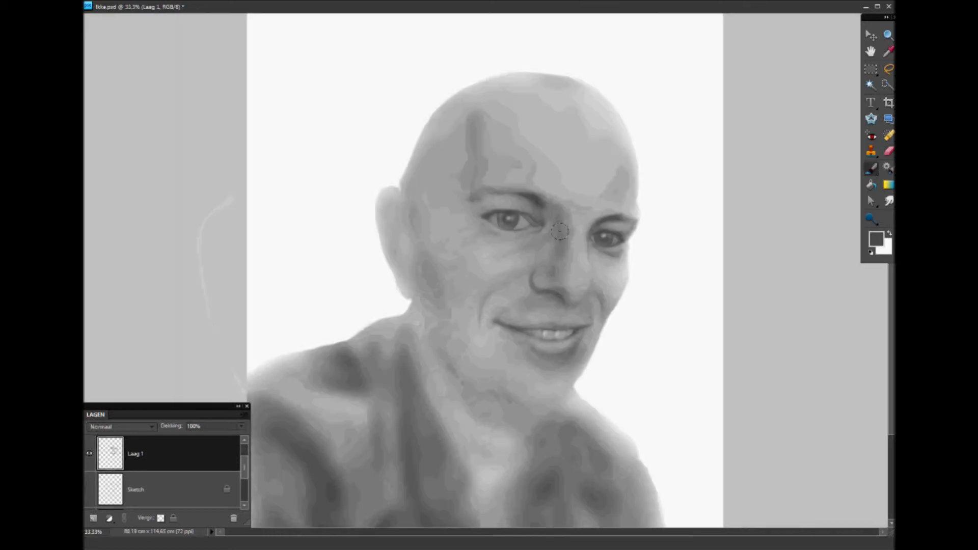
scroll(626, 147, "up", 3)
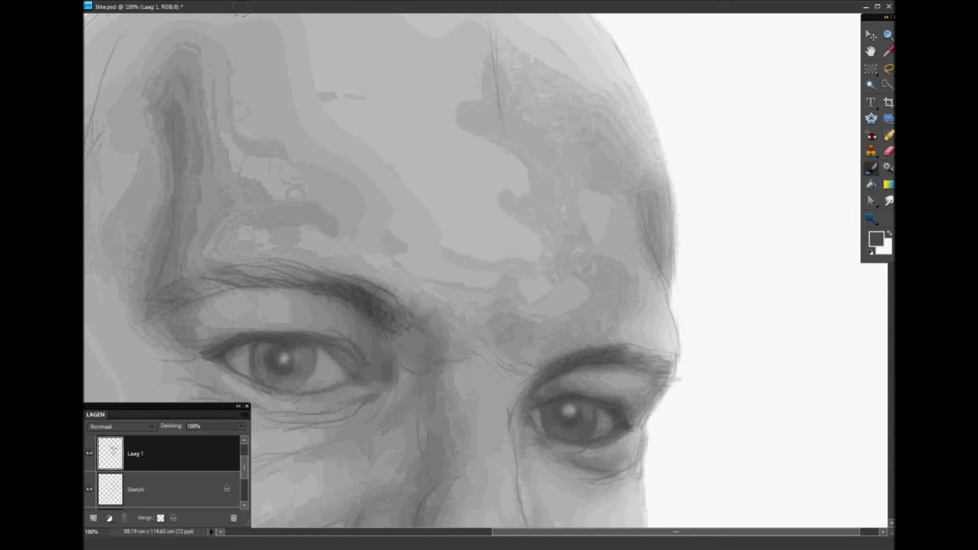
scroll(556, 301, "up", 3)
scroll(237, 298, "left", 5)
scroll(482, 326, "down", 3)
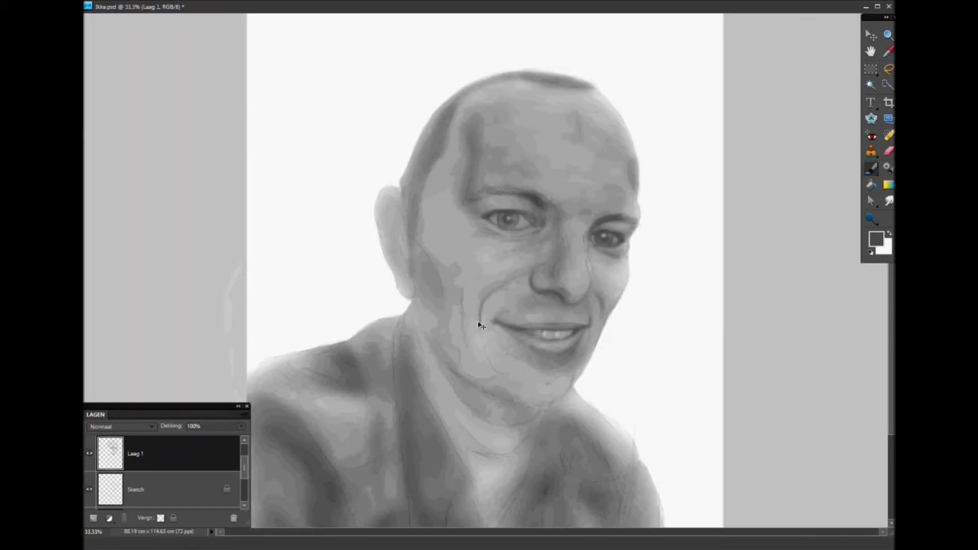
left_click(89, 489)
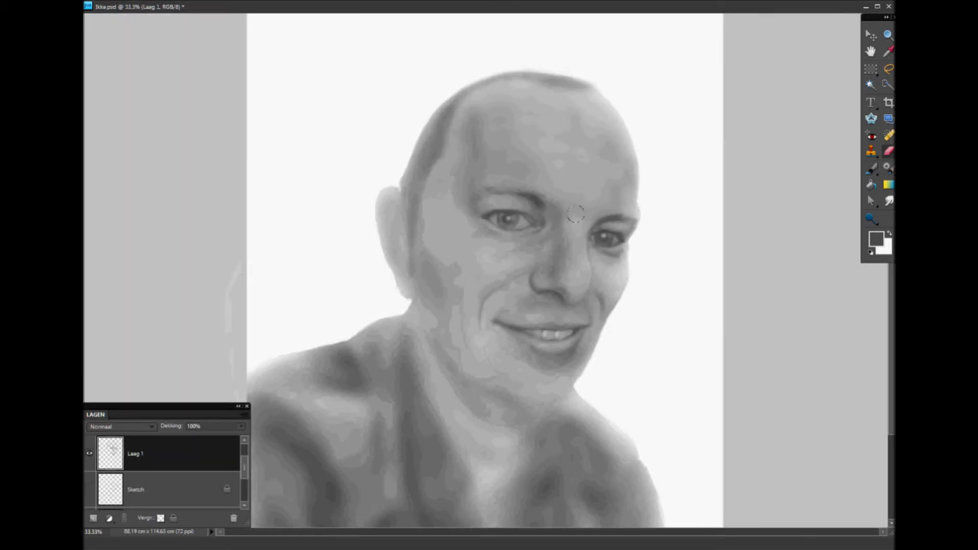
Smooth and darken the cheek, ear and neck shading
left_click_drag(436, 332, 459, 326)
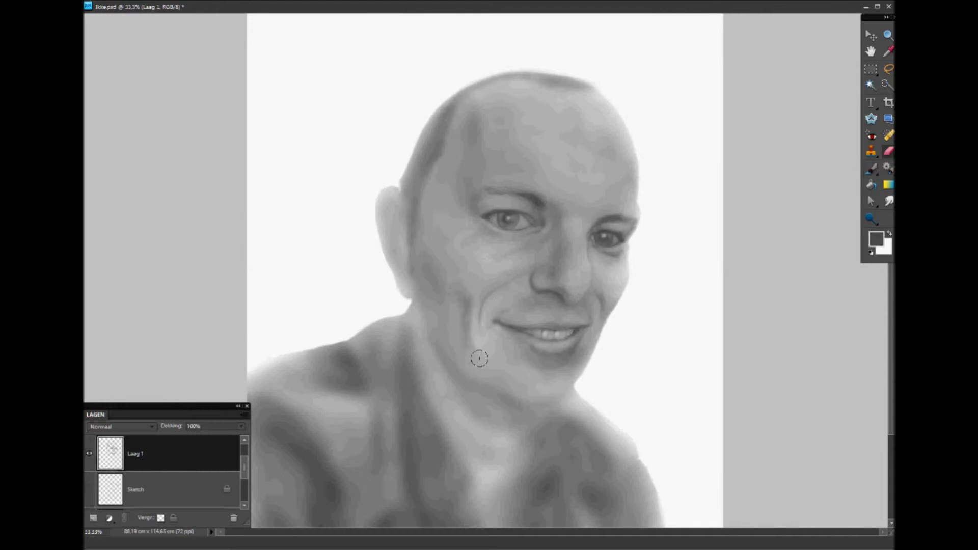
scroll(482, 262, "up", 2)
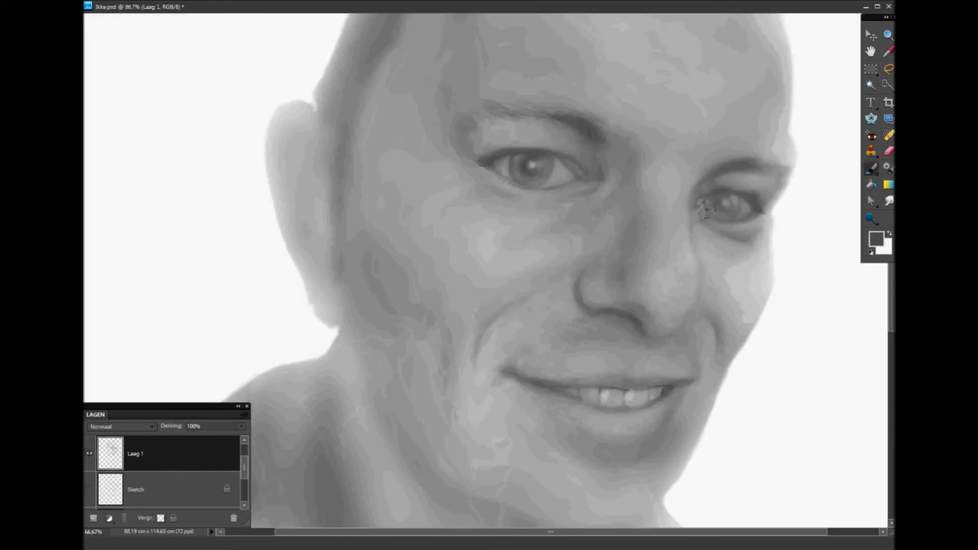
scroll(599, 251, "down", 2)
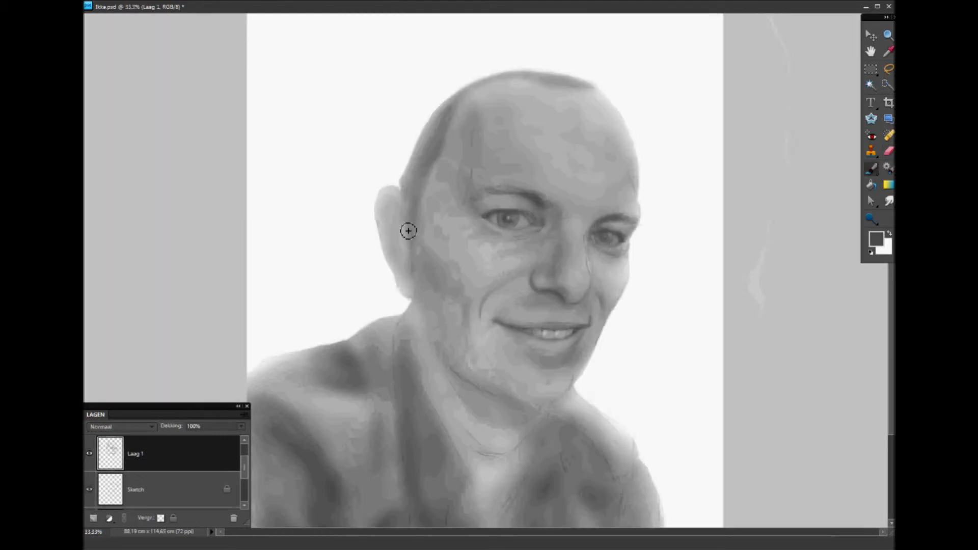
left_click_drag(406, 311, 406, 253)
Try ear strokes on a temporary layer, then paint dark tendon and collarbone lines
left_click(419, 328, "alt")
key("b")
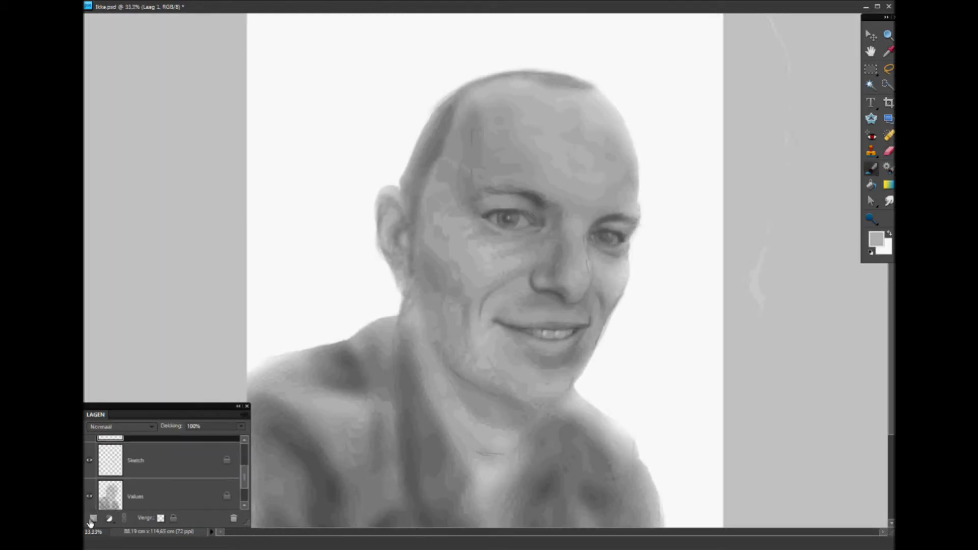
key("ctrl+shift+alt+n")
left_click_drag(390, 288, 402, 226)
left_click(394, 215, "alt")
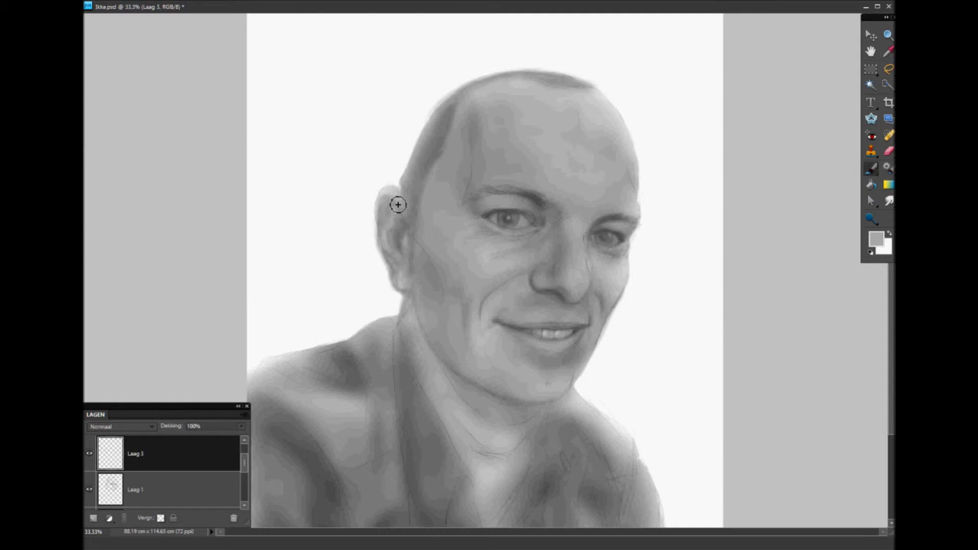
key("ctrl+e")
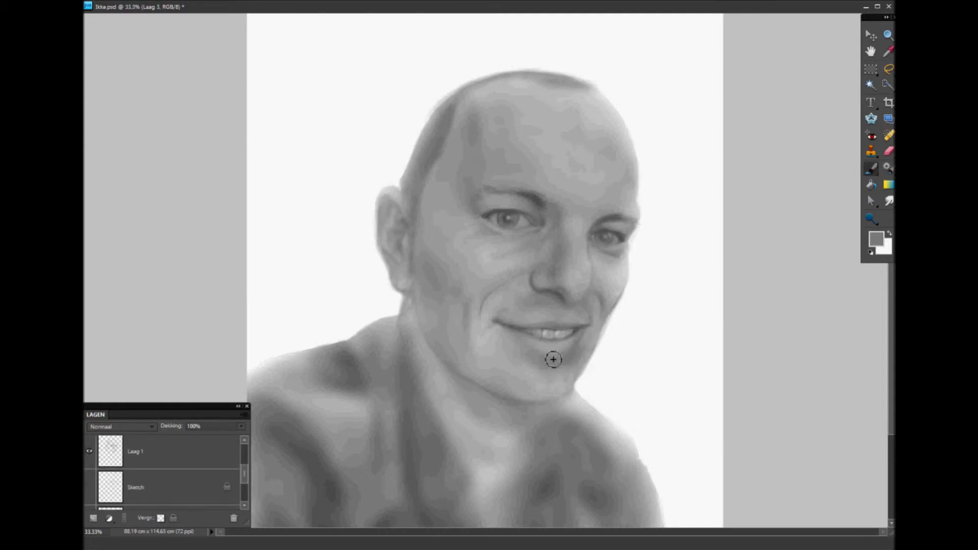
left_click(540, 359, "alt")
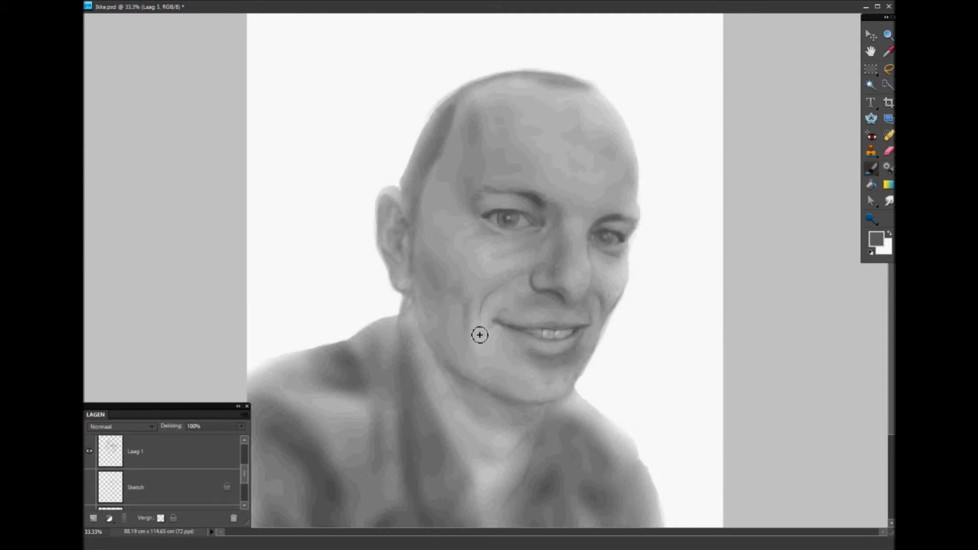
mouse_move(518, 456)
left_mouse_down()
mouse_move(518, 439)
mouse_move(472, 402)
mouse_move(553, 415)
mouse_move(437, 346)
mouse_move(410, 310)
mouse_move(564, 445)
left_mouse_up()
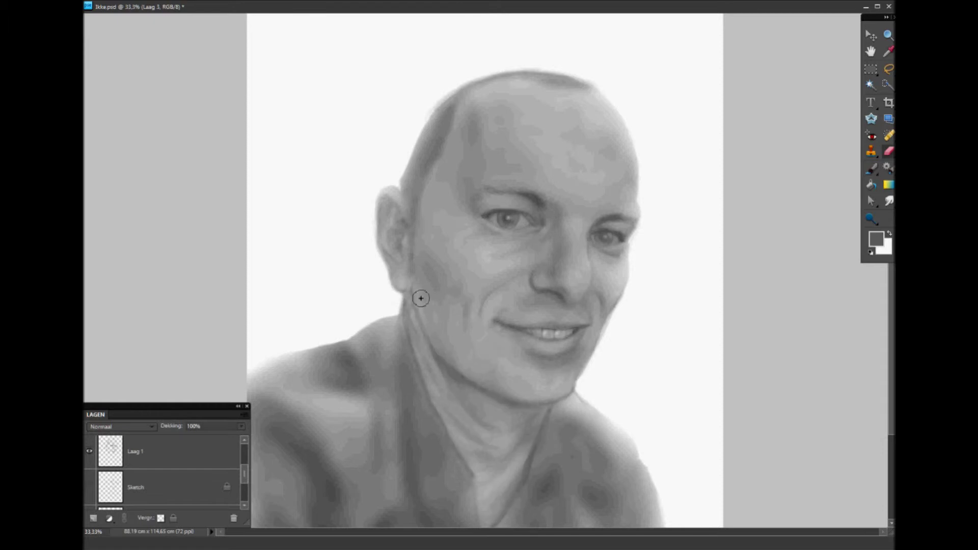
On a new layer, paint dark jaw, neck and left-cheek strokes, undoing stray ones
key("b")
key("ctrl+shift+alt+n")
left_click_drag(446, 357, 405, 247)
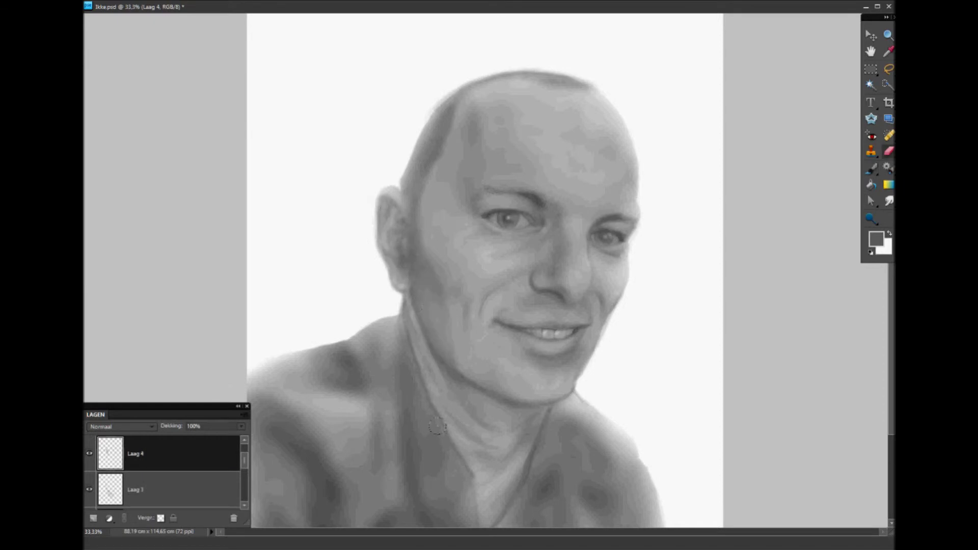
left_click_drag(422, 303, 427, 270)
key("ctrl+z")
mouse_move(455, 304)
left_mouse_down()
mouse_move(449, 270)
mouse_move(525, 395)
left_mouse_up()
key("ctrl+z")
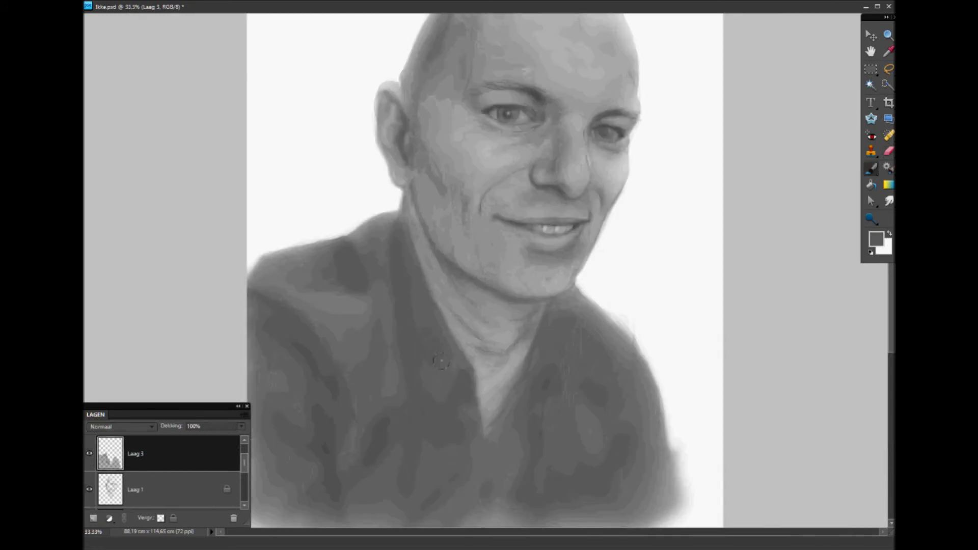
Shade along the shirt's left and right collar edges
left_click_drag(548, 310, 502, 428)
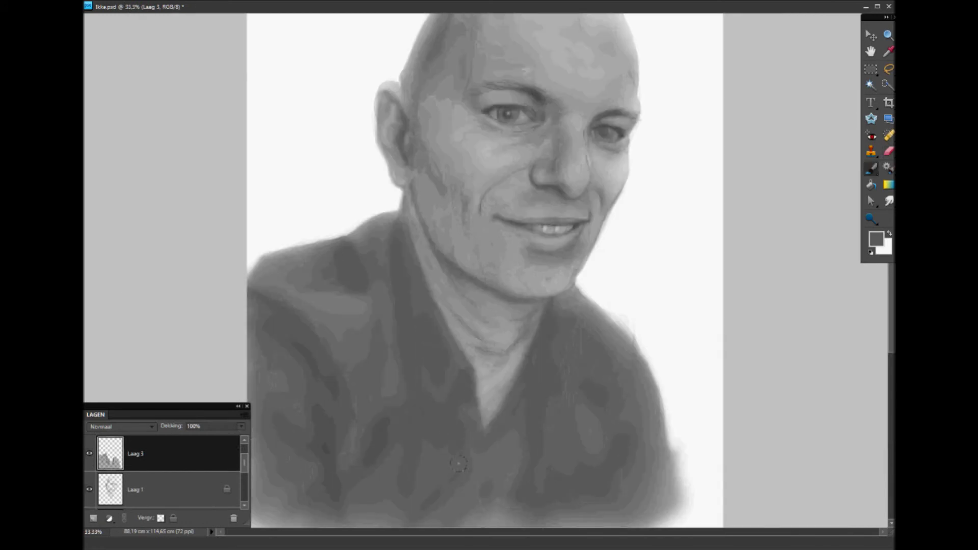
left_click_drag(612, 298, 558, 359)
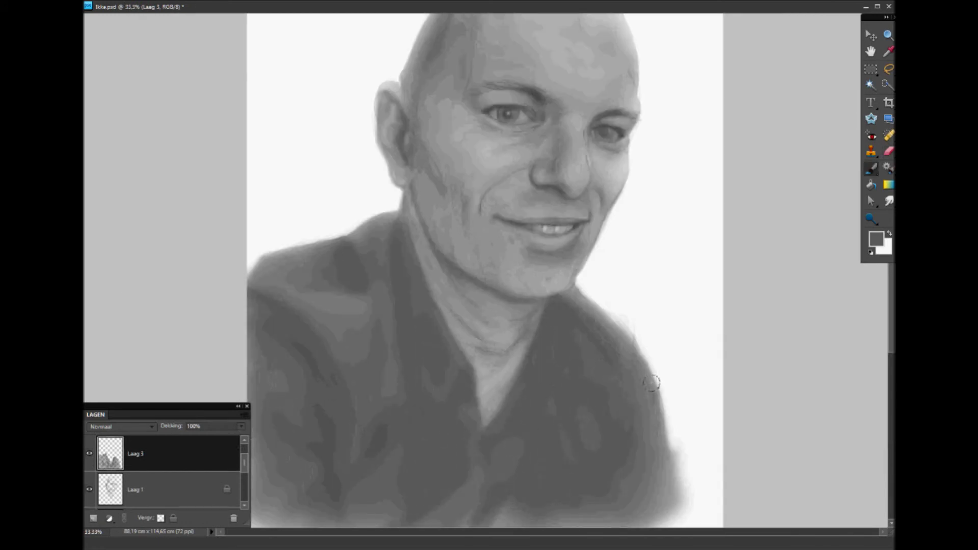
left_click_drag(651, 382, 663, 510)
On a new layer, darken the shoulder seam, lapel and right neck edge
left_click(93, 518)
key("ctrl+plus")
key("ctrl+plus")
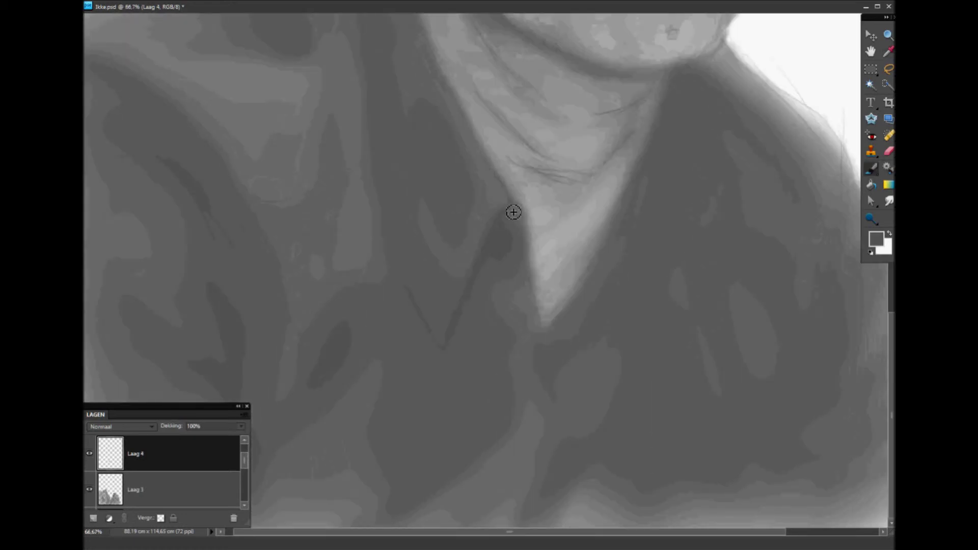
scroll(469, 292, "up", 5)
left_click_drag(204, 279, 295, 291)
left_click_drag(267, 176, 293, 295)
left_click_drag(672, 306, 638, 440)
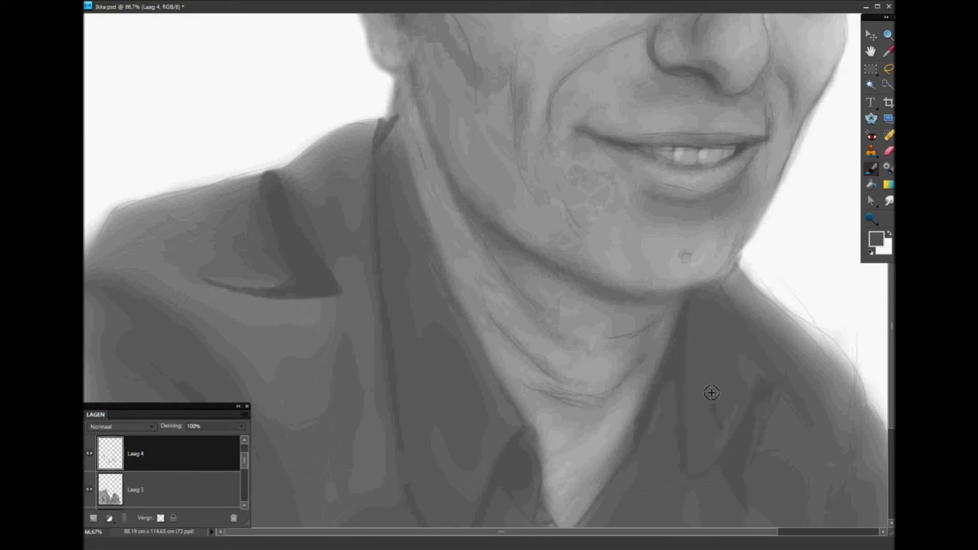
Darken the left collar edge and the shirt beside the neck
scroll(676, 277, "down", 5)
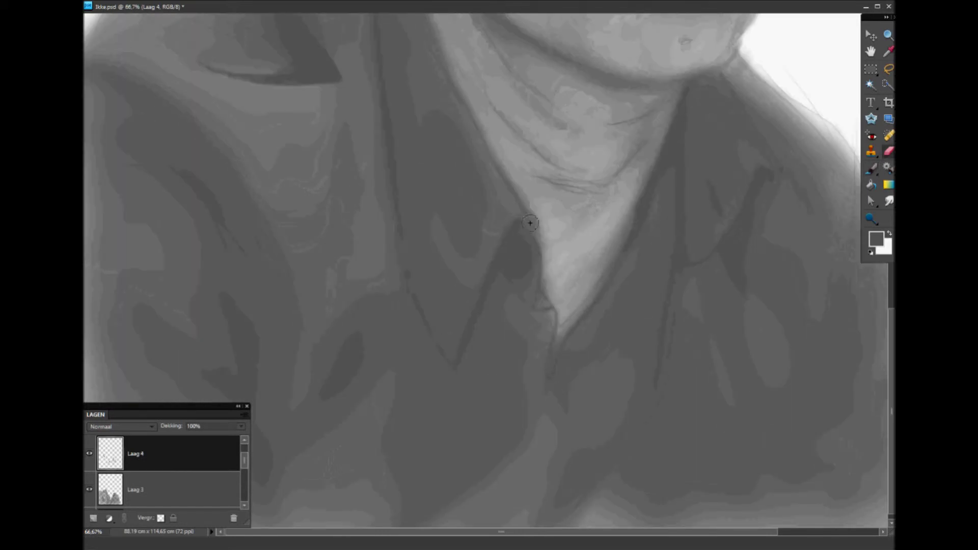
scroll(410, 281, "up", 4)
left_click_drag(365, 111, 413, 240)
mouse_move(384, 82)
left_mouse_down()
mouse_move(408, 147)
mouse_move(400, 107)
left_mouse_up()
left_click_drag(724, 214, 795, 310)
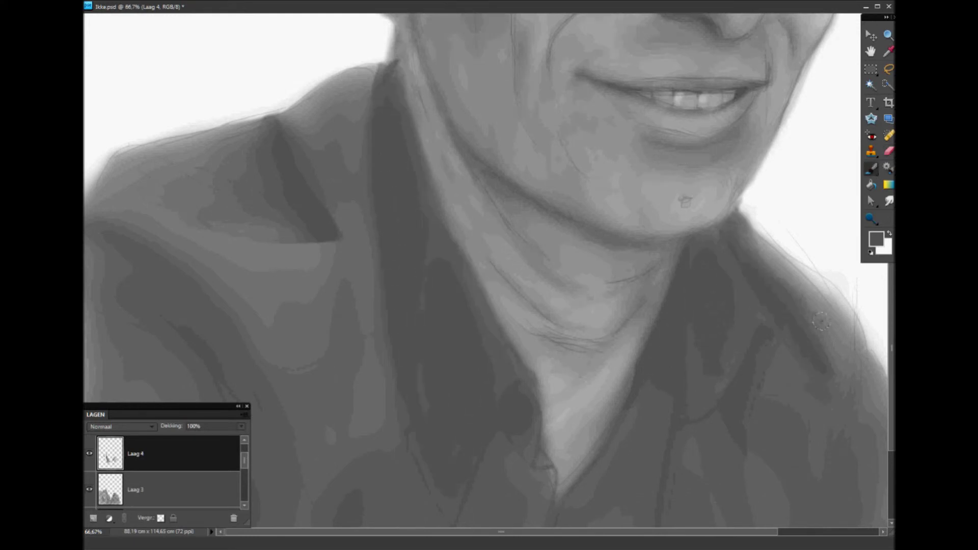
scroll(785, 326, "down", 4)
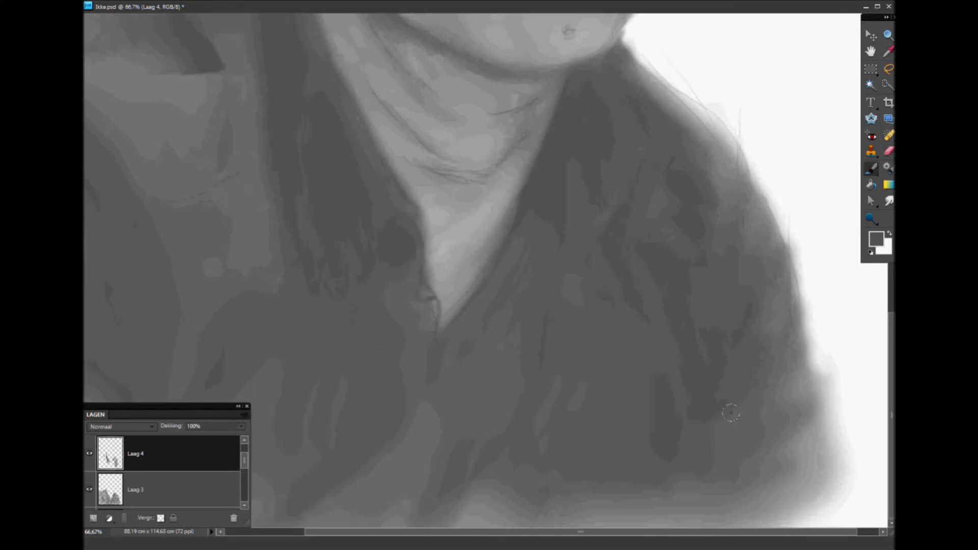
scroll(450, 479, "left", 2)
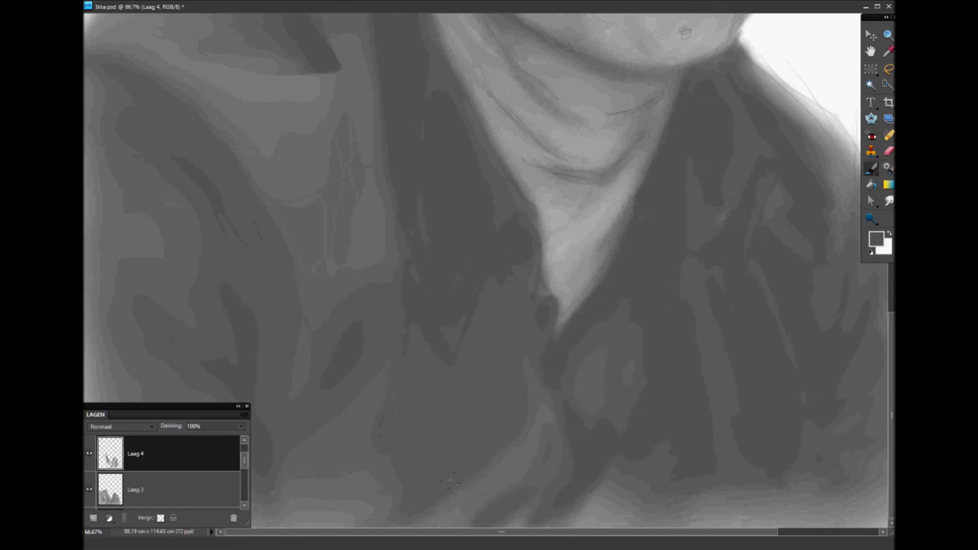
scroll(450, 479, "up", 3)
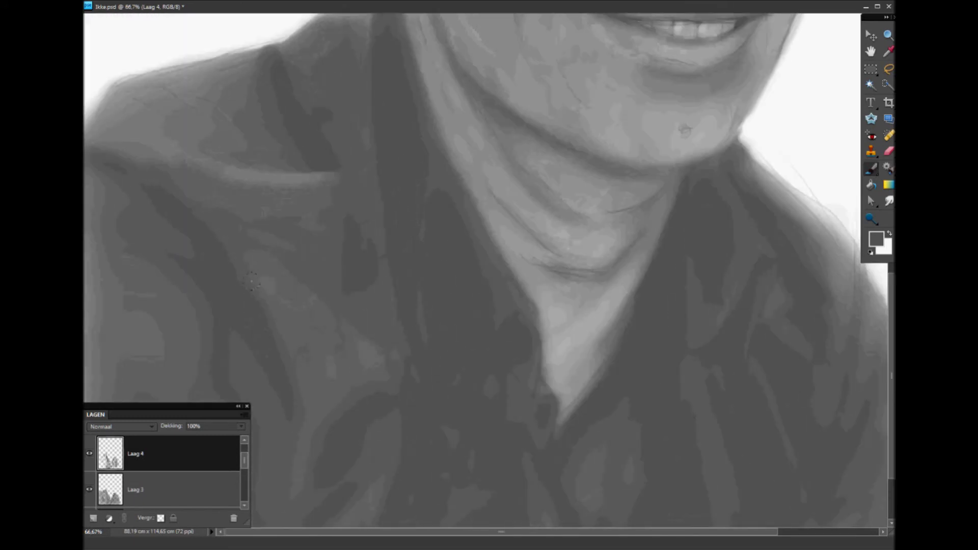
key("ctrl+minus")
key("ctrl+minus")
key("ctrl+minus")
Deepen shading on the jaw, scalp, forehead, temple, cheeks, chin and neck
mouse_move(403, 251)
left_mouse_down()
mouse_move(430, 168)
mouse_move(443, 256)
mouse_move(430, 251)
left_mouse_up()
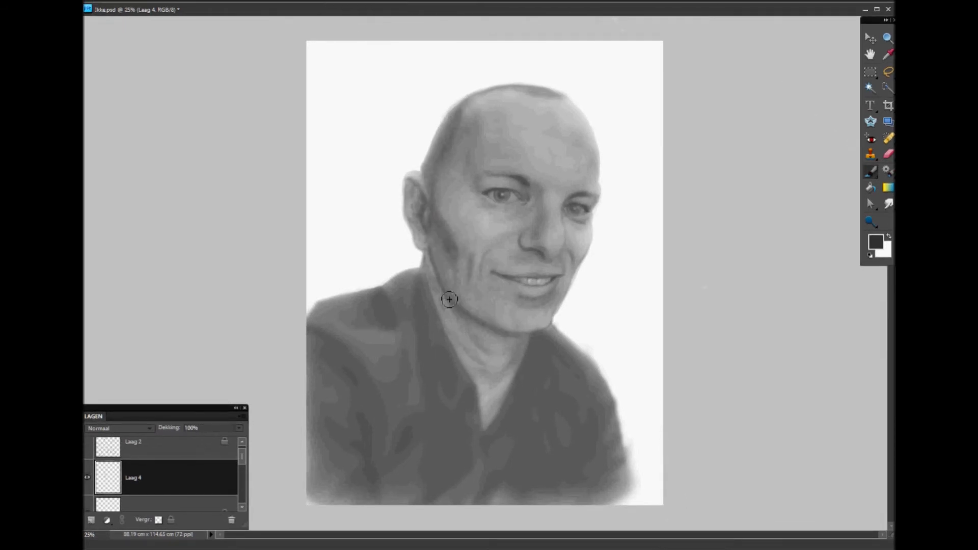
left_click_drag(441, 203, 474, 123)
left_click_drag(464, 332, 509, 428)
mouse_move(485, 153)
left_mouse_down()
mouse_move(540, 102)
mouse_move(586, 250)
left_mouse_up()
left_click_drag(550, 188, 561, 230)
left_click_drag(443, 158, 448, 204)
left_click_drag(494, 408, 497, 339)
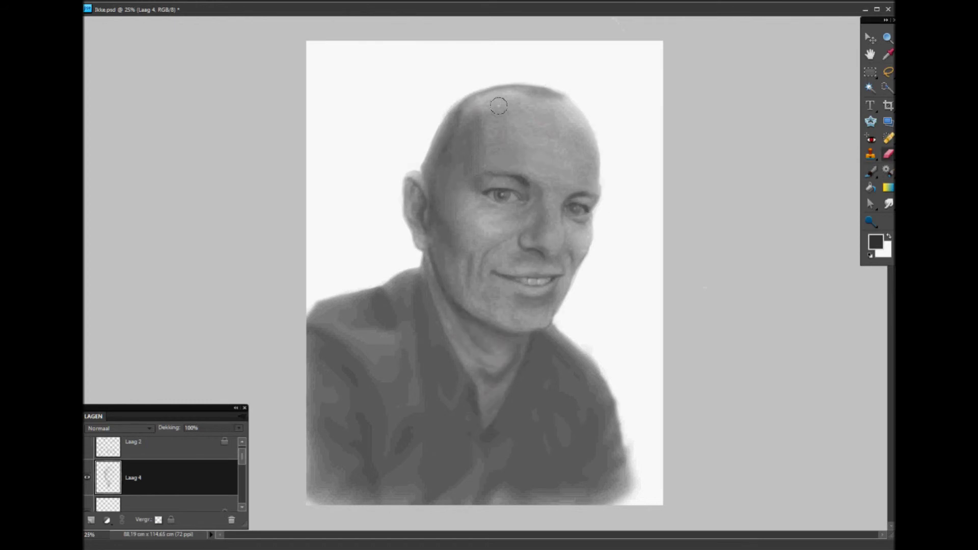
At 50% zoom, erase the dark outline on top of the ear
key("ctrl+plus")
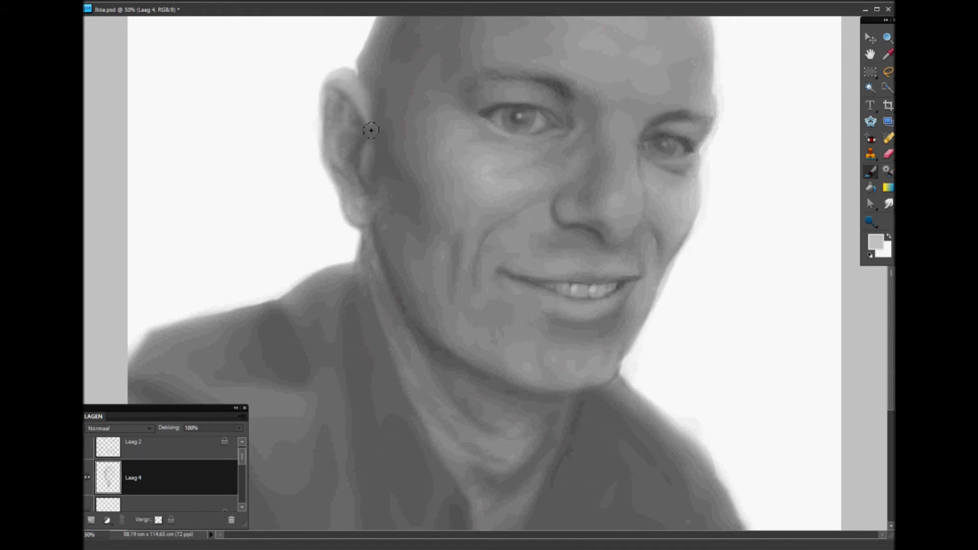
key("e")
left_click_drag(346, 94, 328, 107)
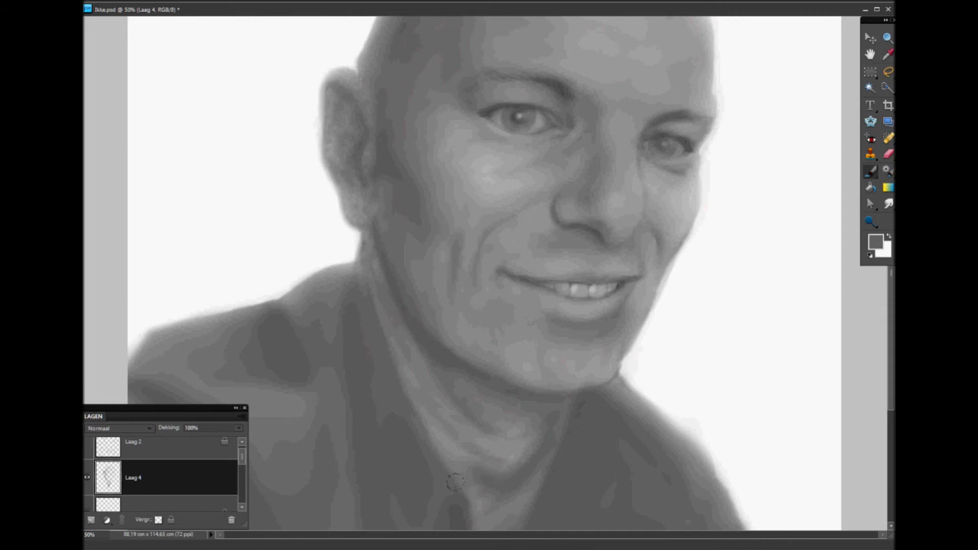
scroll(532, 308, "up", 5)
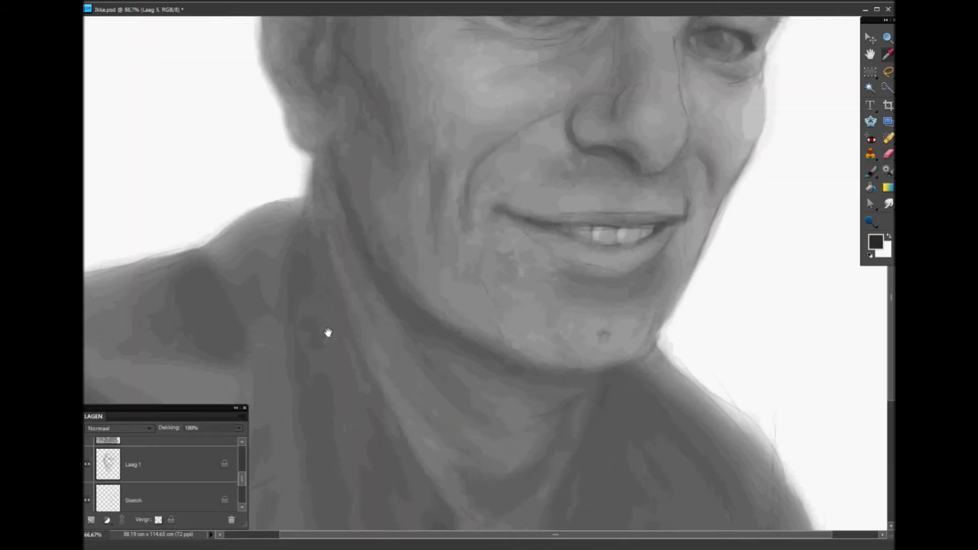
left_click_drag(328, 332, 338, 220)
Draw dark outlines along the collar, its tips and the shoulder
left_click_drag(304, 109, 426, 450)
left_click_drag(219, 160, 212, 240)
left_click_drag(263, 109, 278, 377)
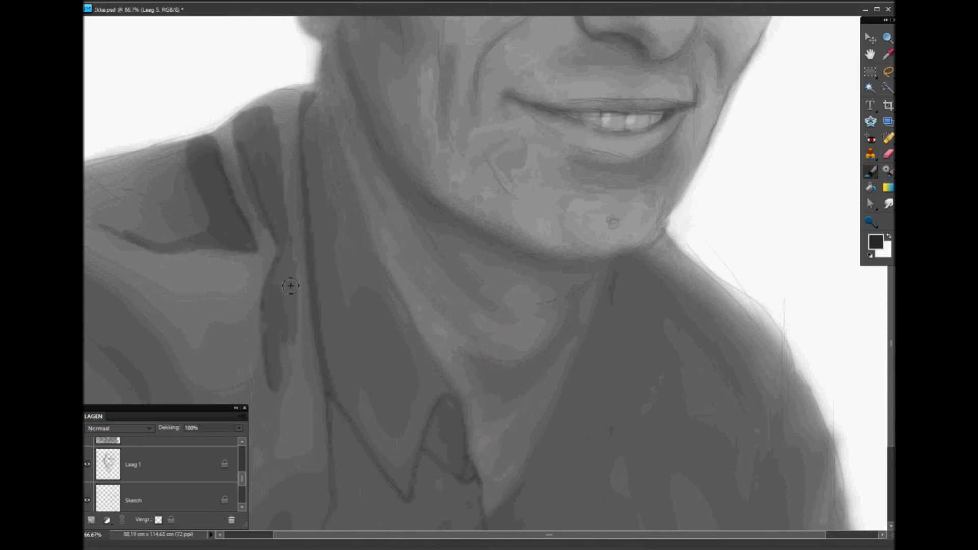
left_click_drag(306, 102, 360, 461)
mouse_move(443, 453)
left_mouse_down()
mouse_move(438, 418)
mouse_move(448, 474)
left_mouse_up()
left_click_drag(617, 260, 553, 408)
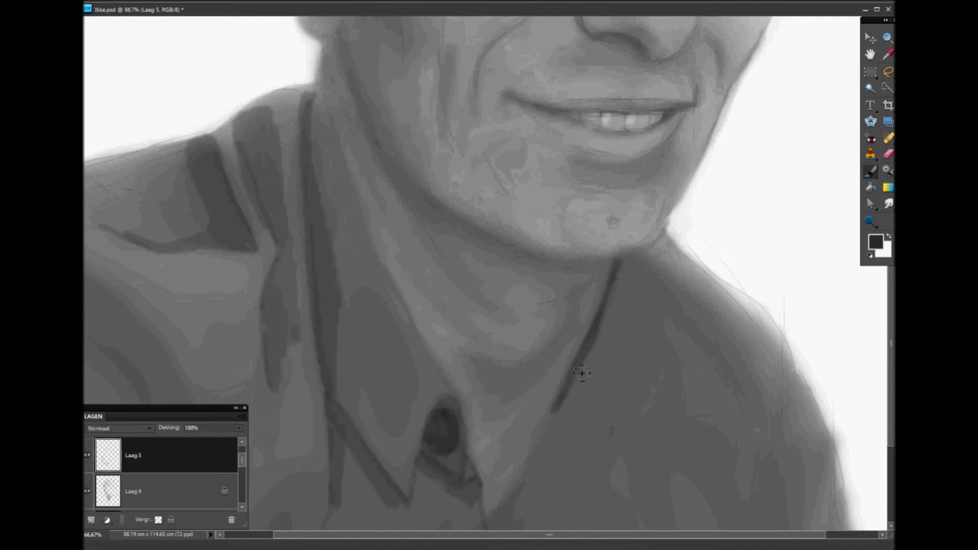
left_click_drag(582, 367, 487, 527)
key("e")
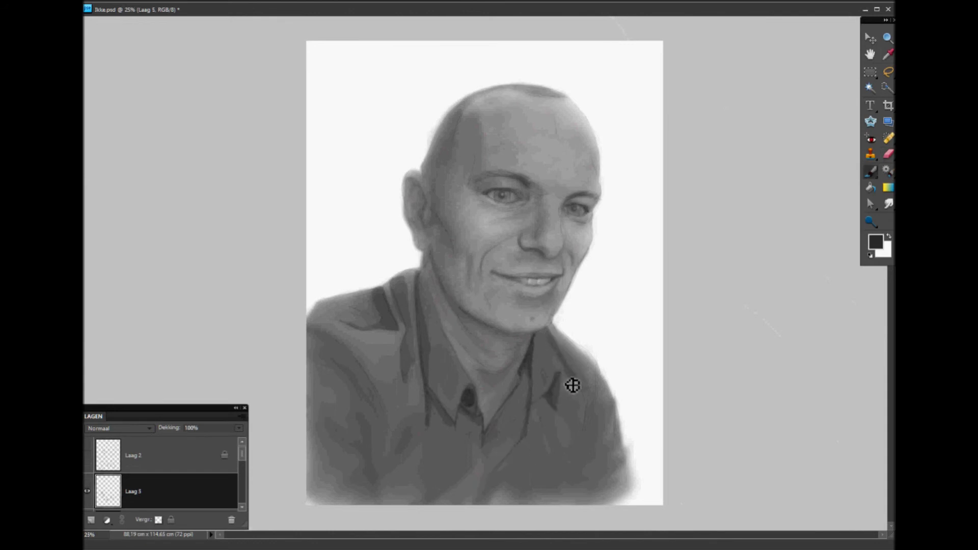
Paint dark strokes along the right sleeve seam, shirt folds and left shoulder
left_click_drag(567, 411, 585, 464)
left_click_drag(599, 369, 591, 448)
mouse_move(393, 432)
left_mouse_down()
mouse_move(319, 411)
mouse_move(428, 494)
mouse_move(563, 415)
mouse_move(518, 453)
left_mouse_up()
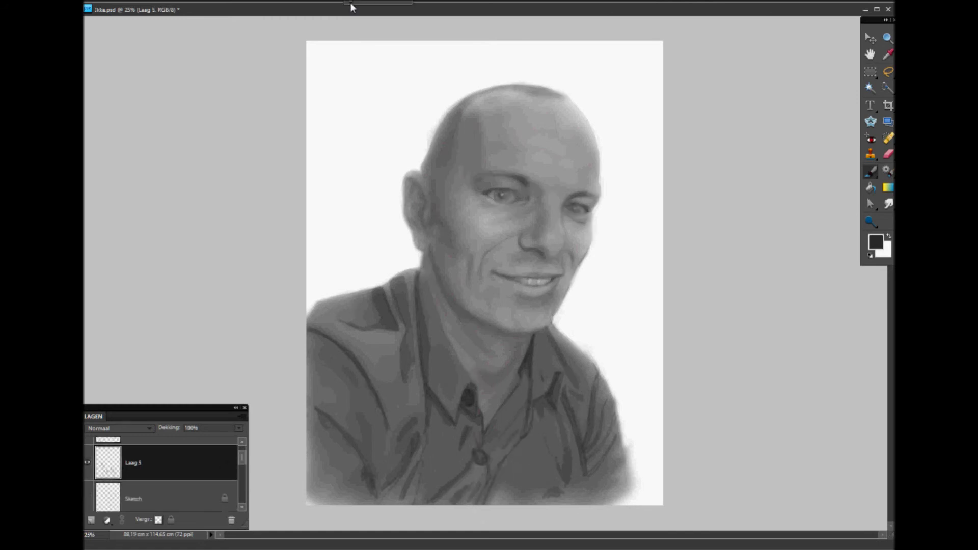
left_click_drag(438, 316, 418, 387)
mouse_move(407, 285)
left_mouse_down()
mouse_move(351, 331)
mouse_move(354, 315)
mouse_move(439, 357)
mouse_move(448, 484)
mouse_move(555, 363)
mouse_move(576, 459)
mouse_move(403, 459)
mouse_move(337, 387)
mouse_move(398, 464)
mouse_move(421, 426)
left_mouse_up()
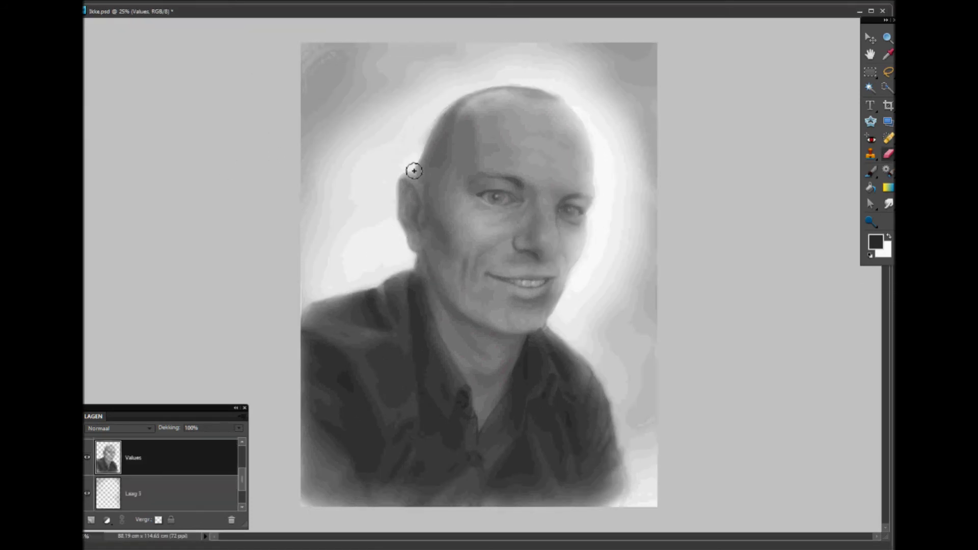
At 50% zoom, soft-erase along the head and ear edges on the Values layer
key("ctrl+plus")
mouse_move(404, 252)
left_mouse_down()
mouse_move(431, 94)
mouse_move(317, 291)
mouse_move(317, 433)
left_mouse_up()
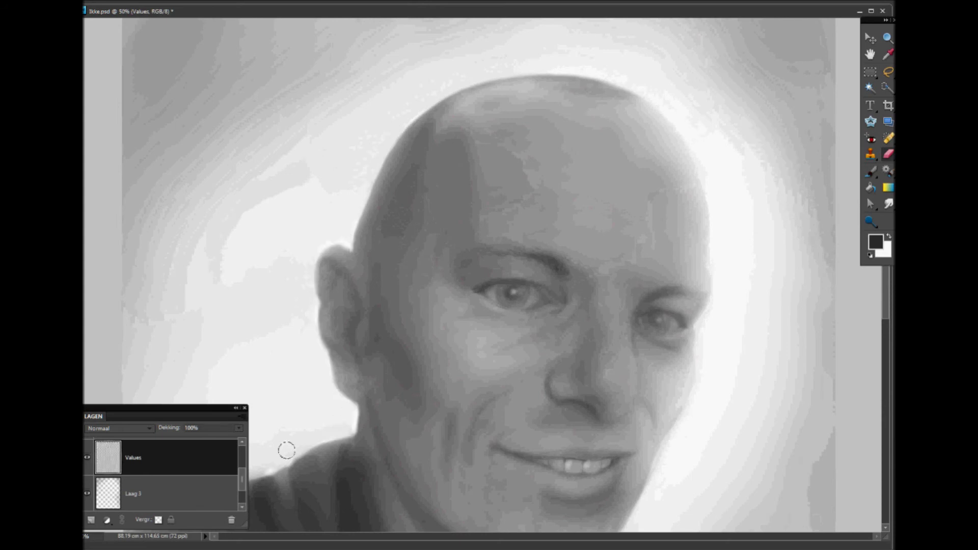
scroll(677, 481, "down", 5)
scroll(159, 277, "down", 4)
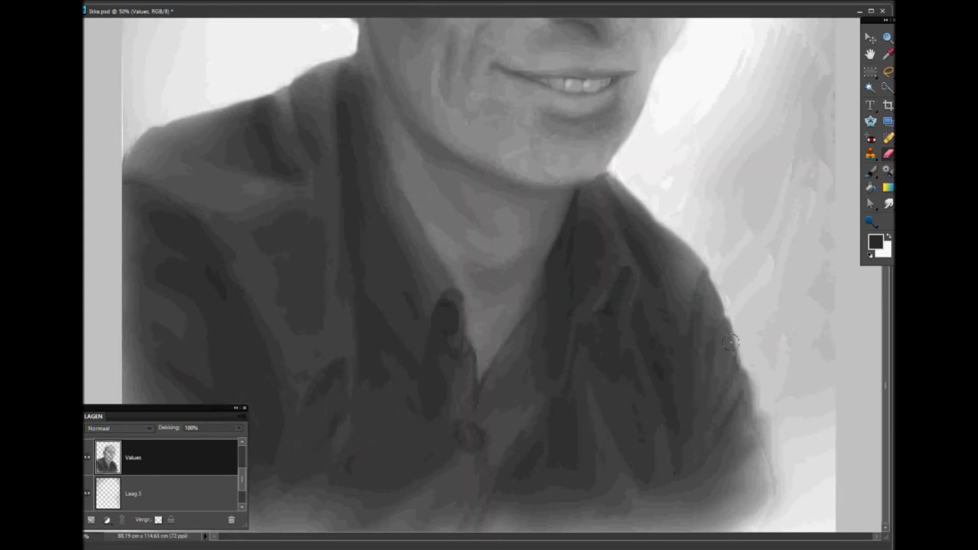